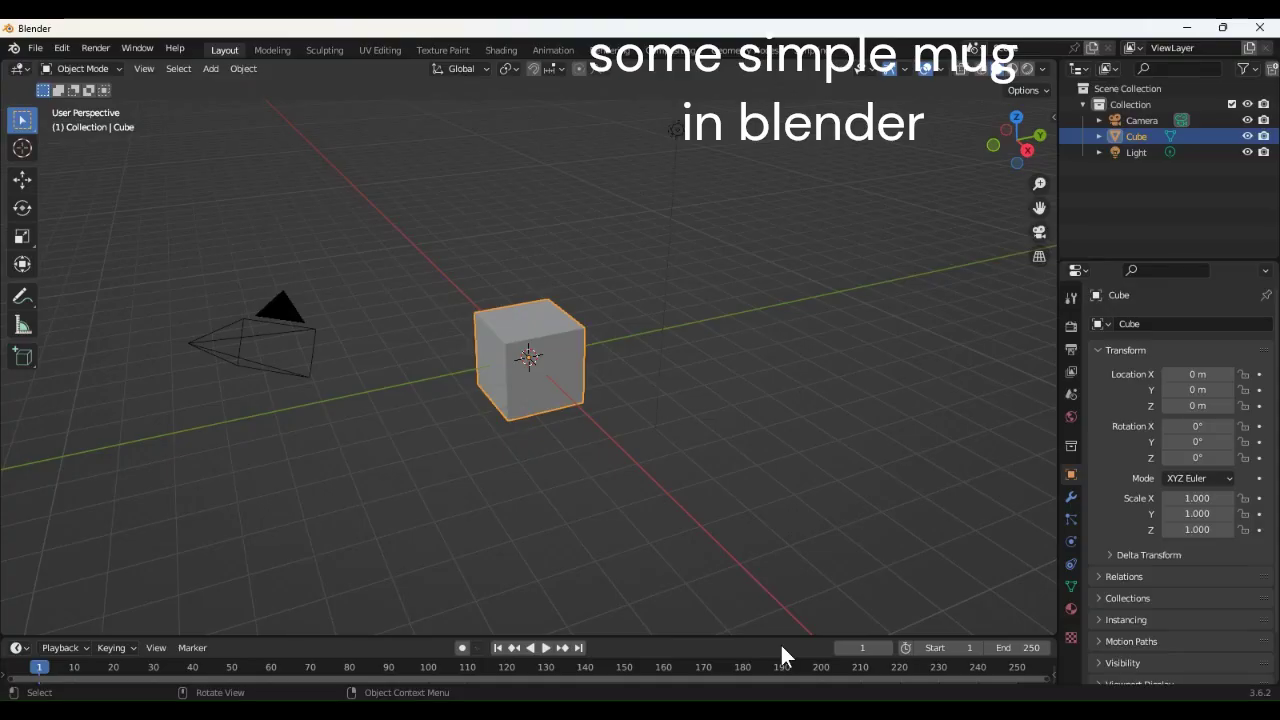
Delete the default cube, leaving only the camera and light in the scene.
{"action": "mouse_move", "coordinate": [677, 381]}
{"action": "middle_mouse_down"}
{"action": "mouse_move", "coordinate": [563, 451]}
{"action": "mouse_move", "coordinate": [680, 423]}
{"action": "mouse_move", "coordinate": [794, 417]}
{"action": "mouse_move", "coordinate": [788, 437]}
{"action": "middle_mouse_up"}
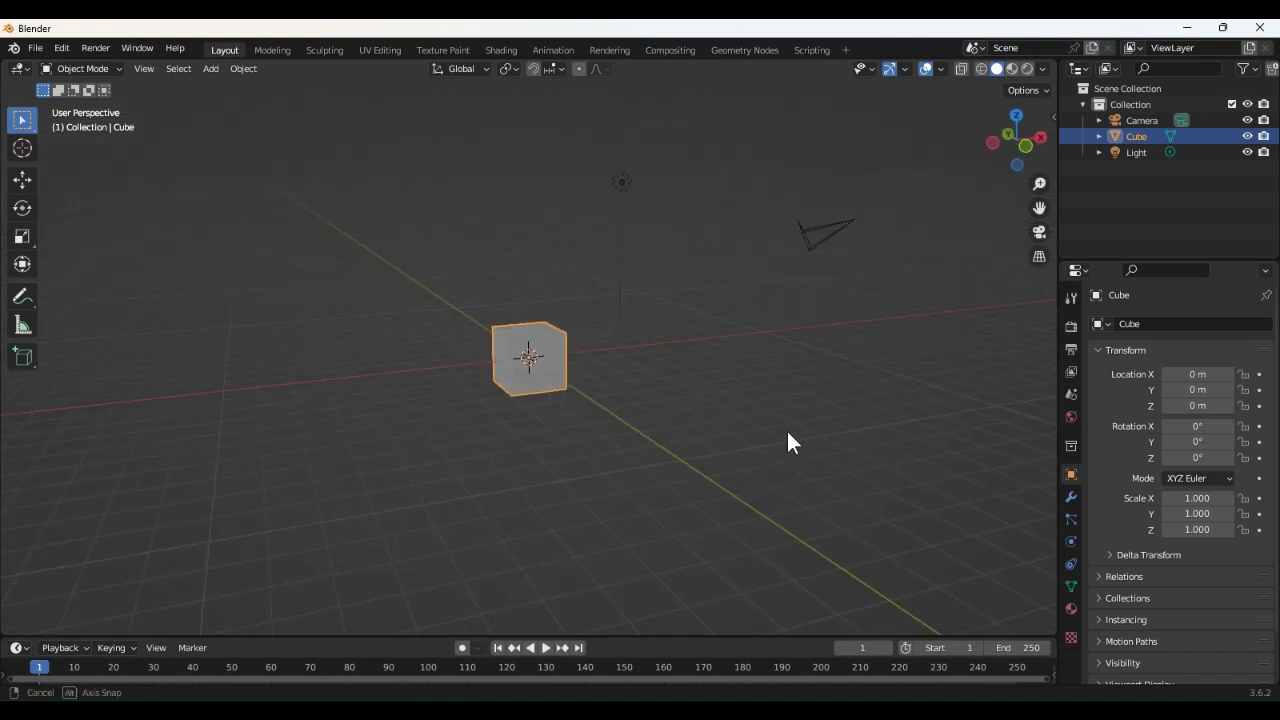
{"action": "key", "text": "x"}
{"action": "left_click", "coordinate": [584, 441]}
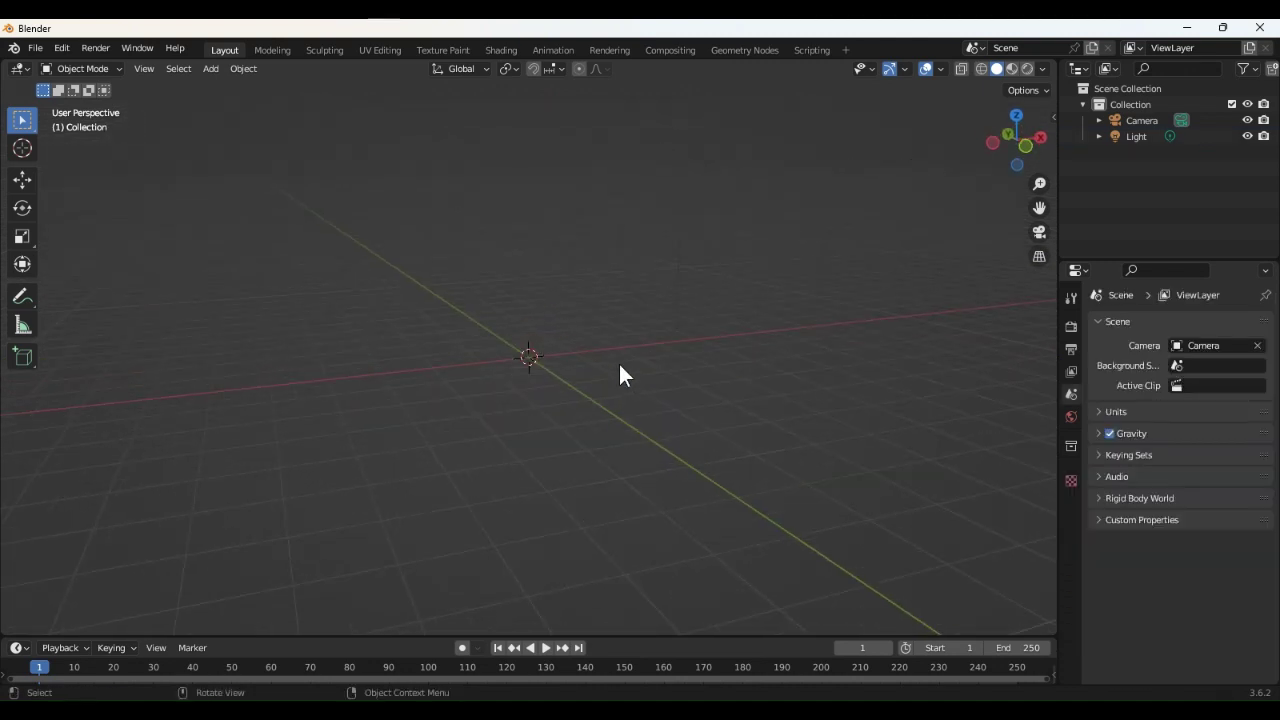
Add a cylinder mesh at the scene origin.
{"action": "key", "text": "shift+a"}
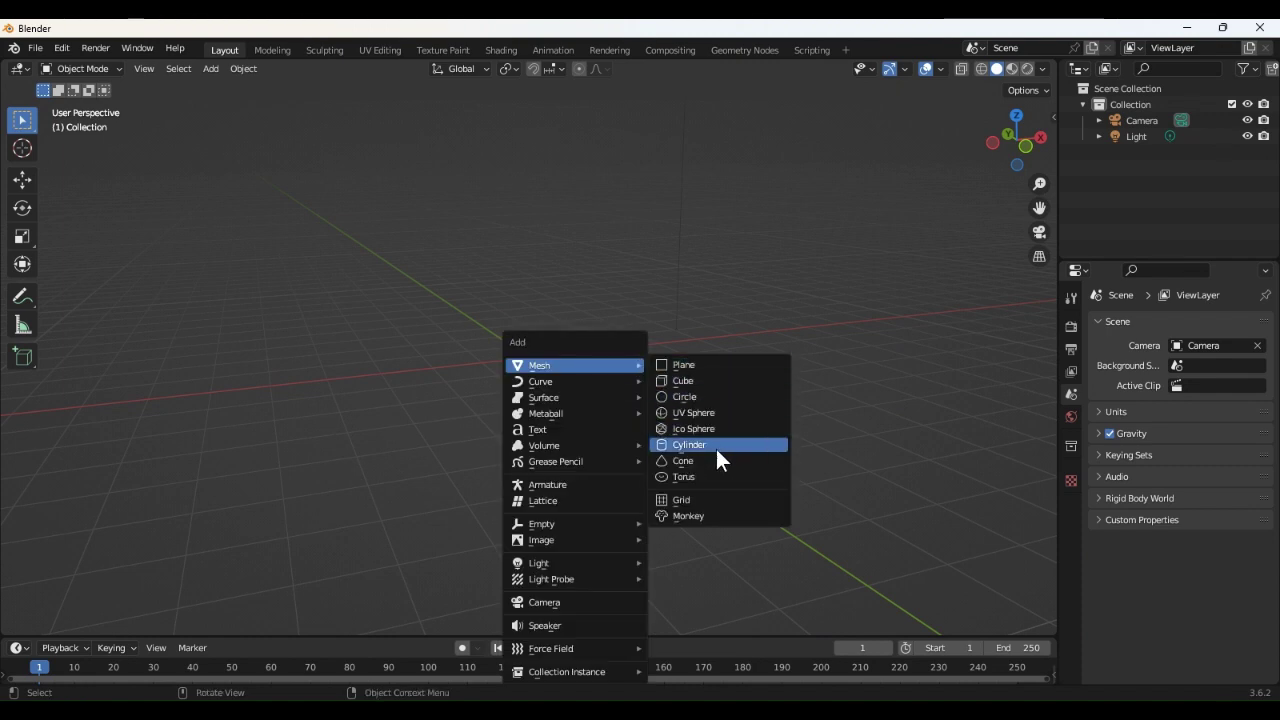
{"action": "left_click", "coordinate": [716, 448]}
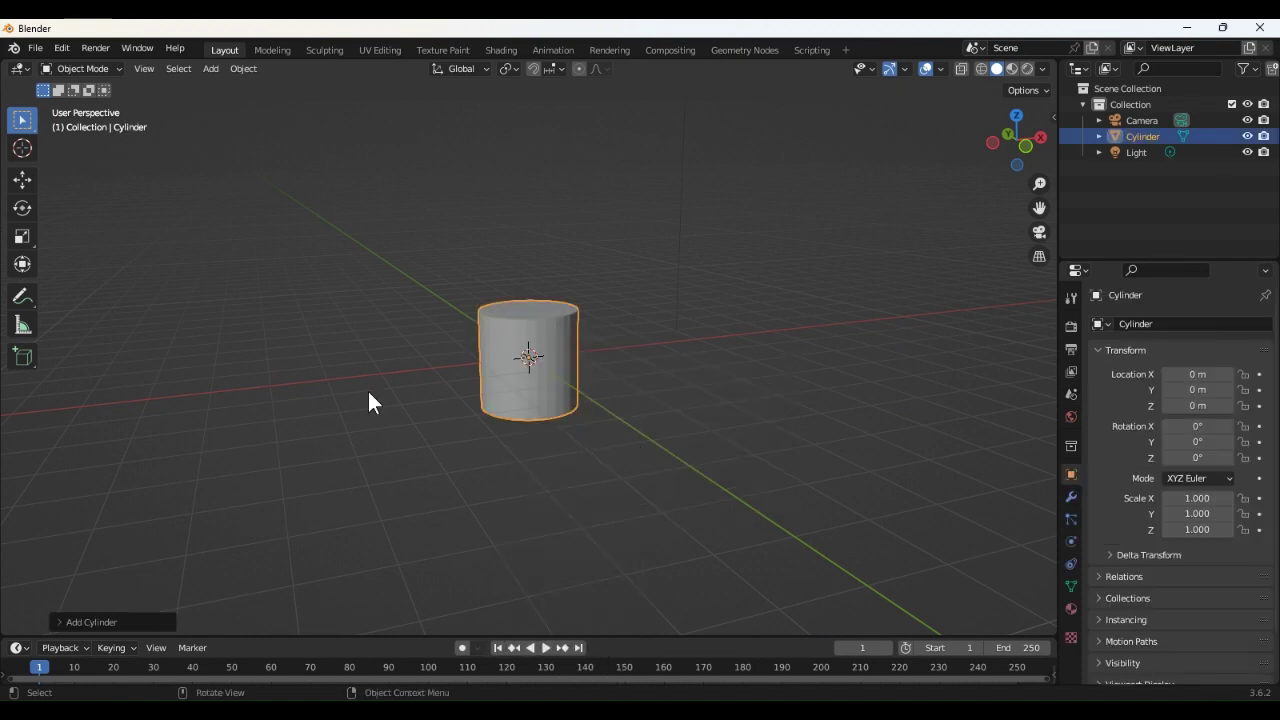
{"action": "scroll", "coordinate": [281, 376], "scroll_direction": "down", "scroll_amount": 2}
{"action": "scroll", "coordinate": [500, 354], "scroll_direction": "up", "scroll_amount": 2}
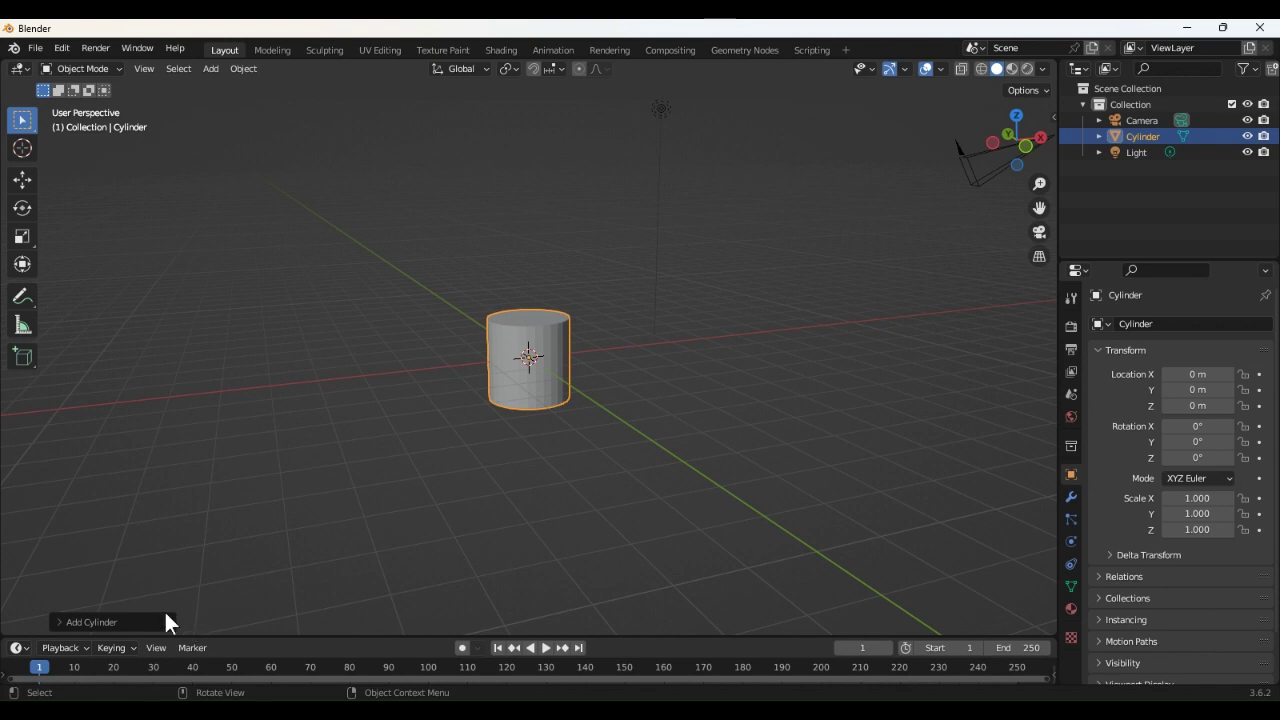
Give the cylinder 12 vertices, a 1.12 m radius and a 3.88 m depth.
{"action": "left_click", "coordinate": [57, 622]}
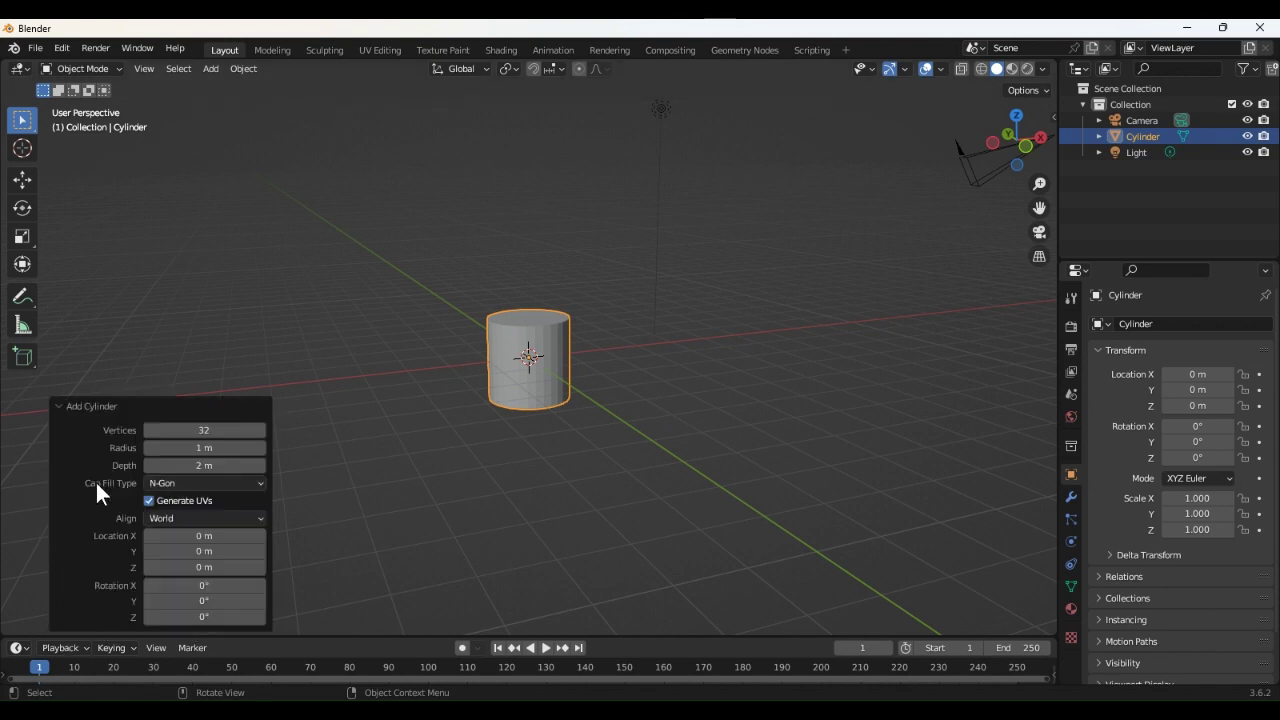
{"action": "left_click", "coordinate": [188, 429]}
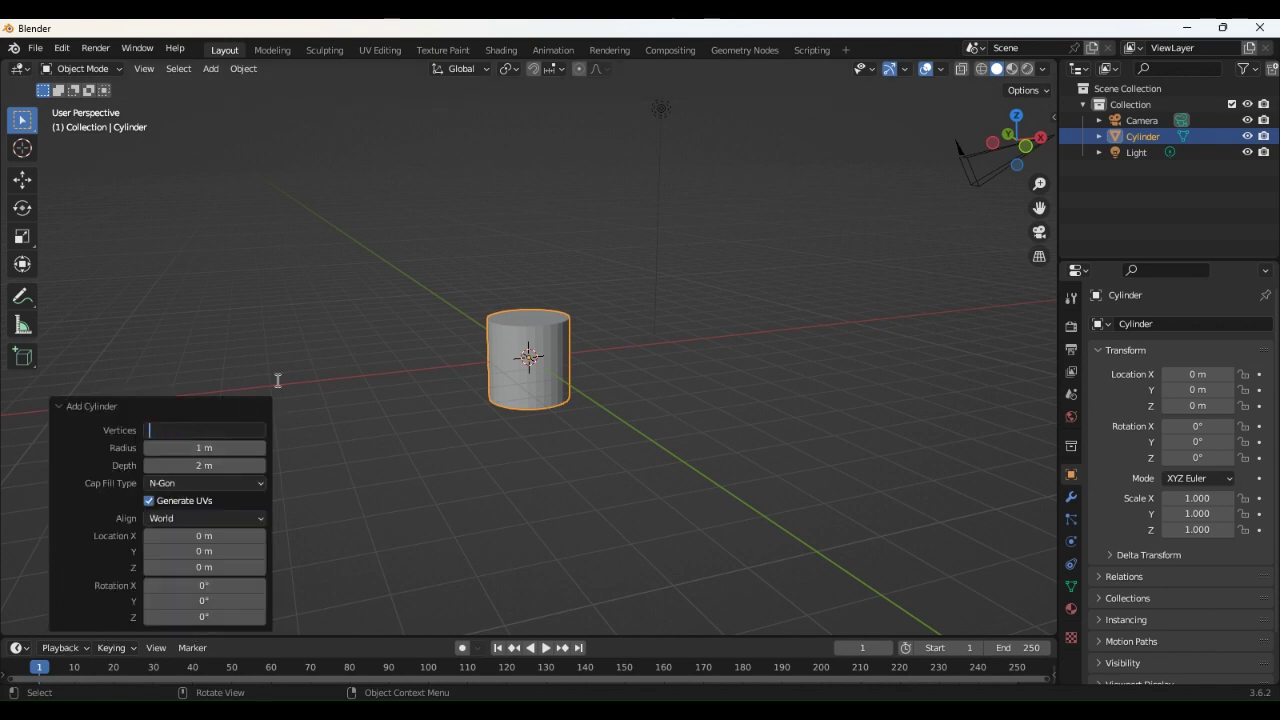
{"action": "type", "text": "12"}
{"action": "key", "text": "Return"}
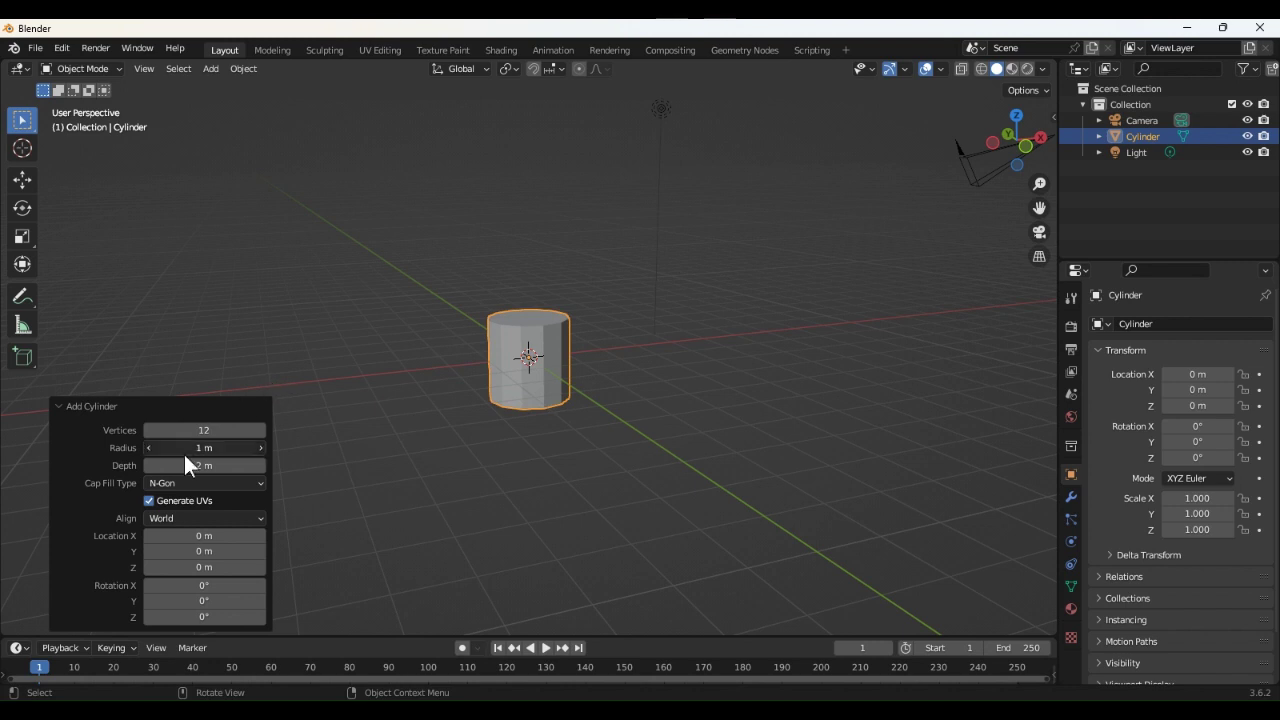
{"action": "mouse_move", "coordinate": [184, 450]}
{"action": "left_mouse_down"}
{"action": "mouse_move", "coordinate": [777, 286]}
{"action": "mouse_move", "coordinate": [2, 515]}
{"action": "left_mouse_up"}
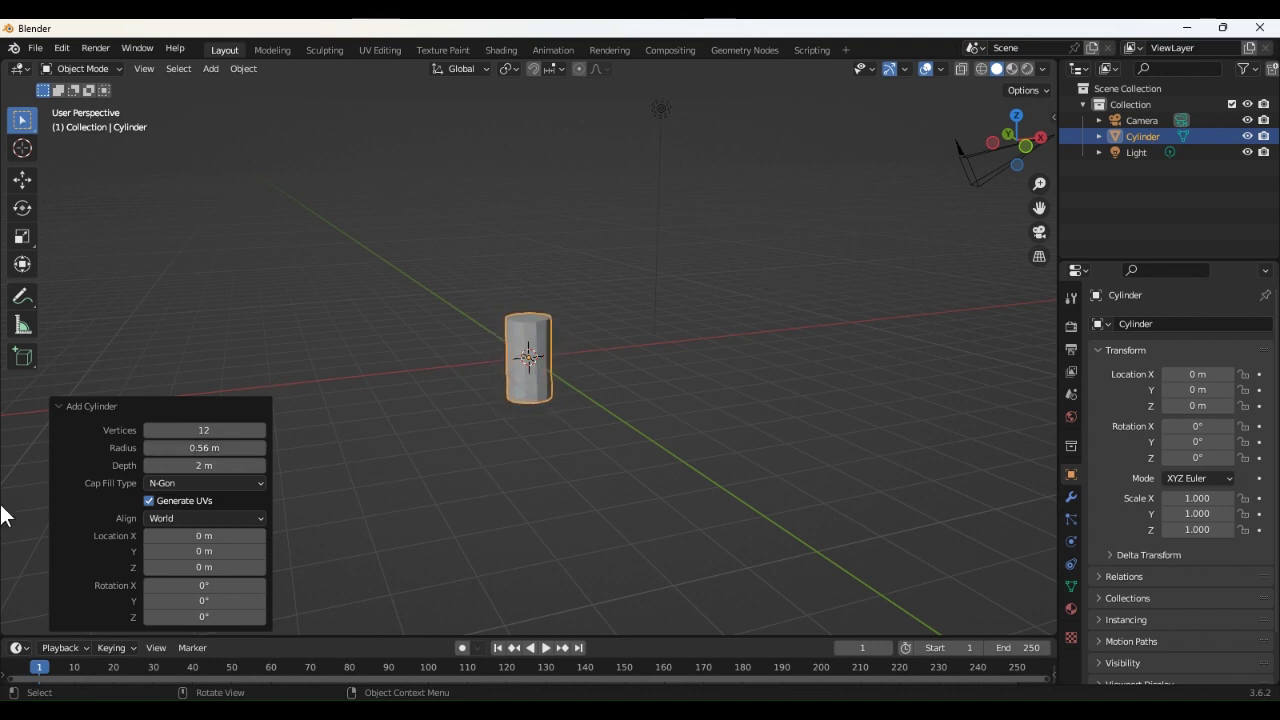
{"action": "mouse_move", "coordinate": [204, 465]}
{"action": "left_mouse_down"}
{"action": "mouse_move", "coordinate": [706, 297]}
{"action": "mouse_move", "coordinate": [685, 298]}
{"action": "left_mouse_up"}
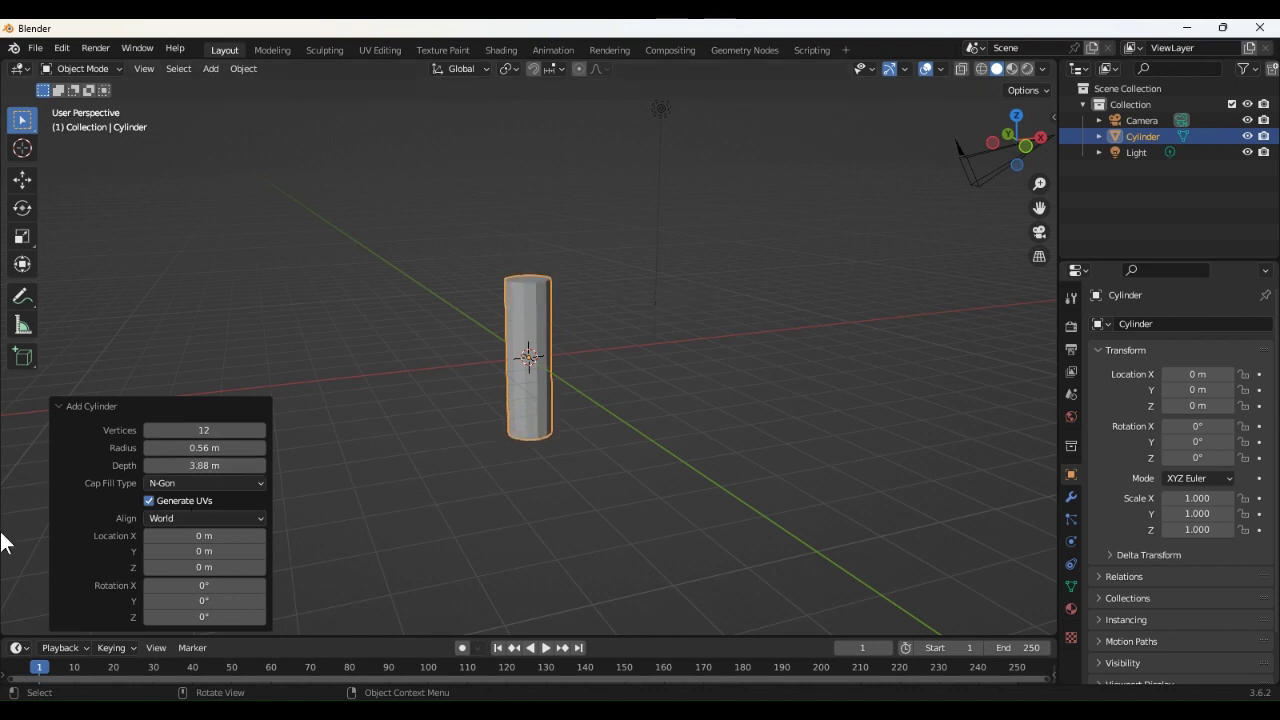
{"action": "left_click_drag", "start_coordinate": [207, 450], "coordinate": [580, 300]}
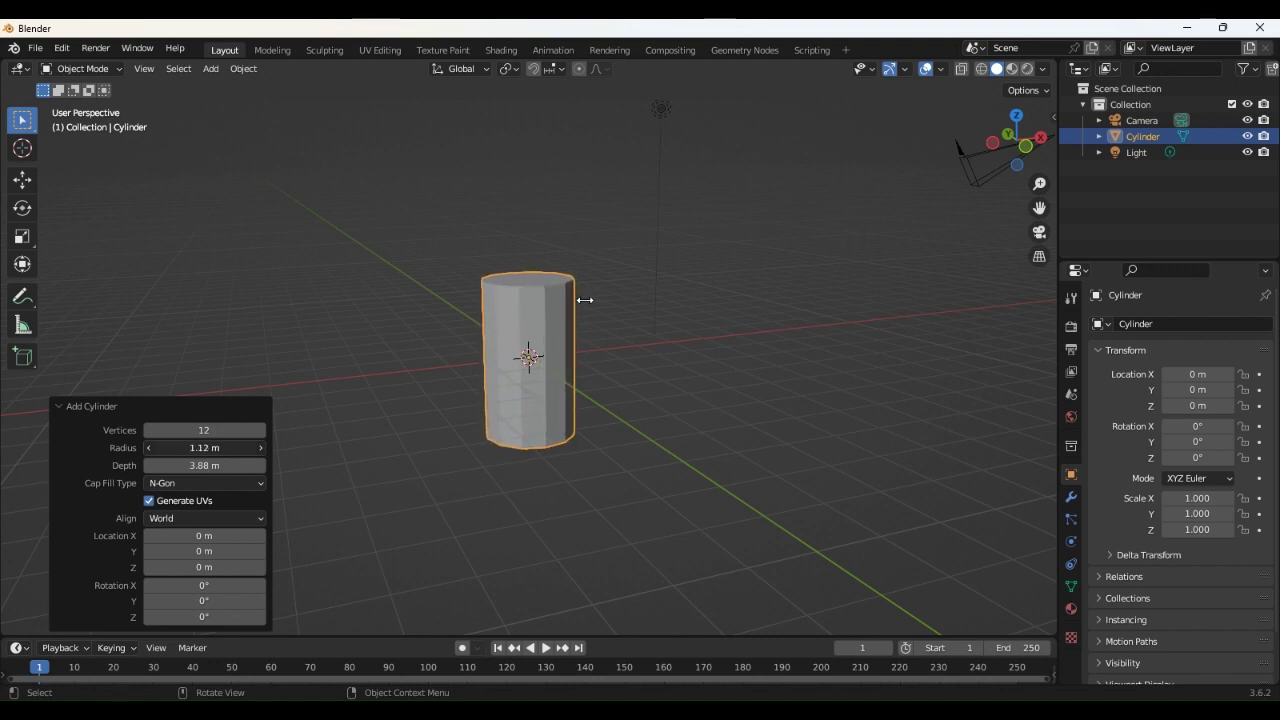
{"action": "left_click", "coordinate": [696, 380]}
{"action": "mouse_move", "coordinate": [597, 368]}
{"action": "middle_mouse_down"}
{"action": "mouse_move", "coordinate": [668, 319]}
{"action": "mouse_move", "coordinate": [694, 322]}
{"action": "middle_mouse_up"}
{"action": "middle_click_drag", "start_coordinate": [345, 321], "coordinate": [341, 344]}
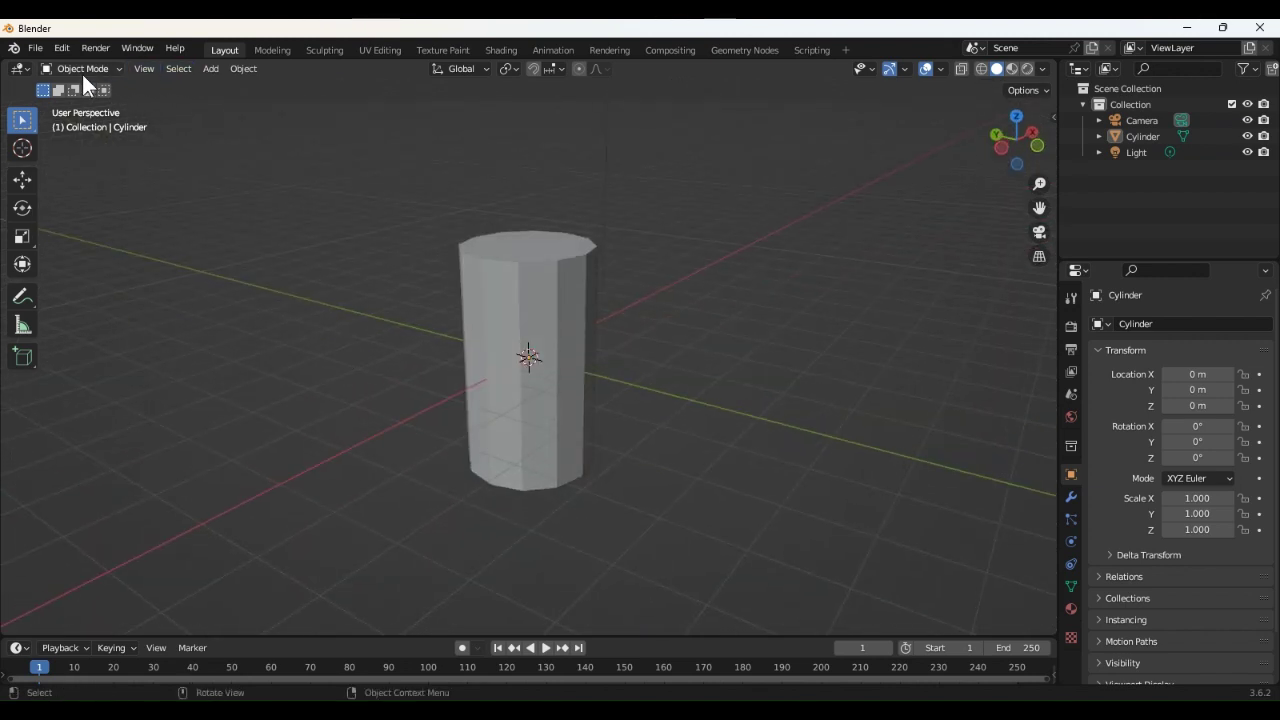
In Edit Mode with face selection, select only the cylinder's top face.
{"action": "key", "text": "Tab"}
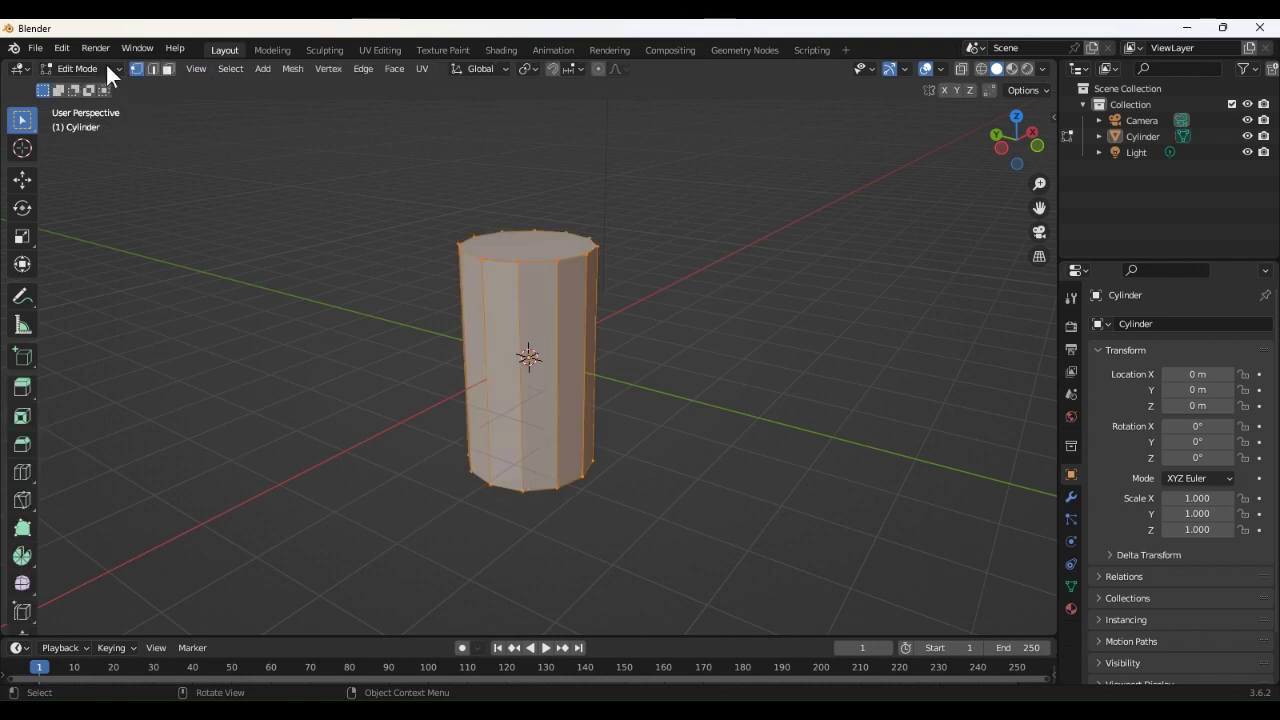
{"action": "scroll", "coordinate": [481, 313], "scroll_direction": "down", "scroll_amount": 1}
{"action": "scroll", "coordinate": [481, 313], "scroll_direction": "up", "scroll_amount": 2}
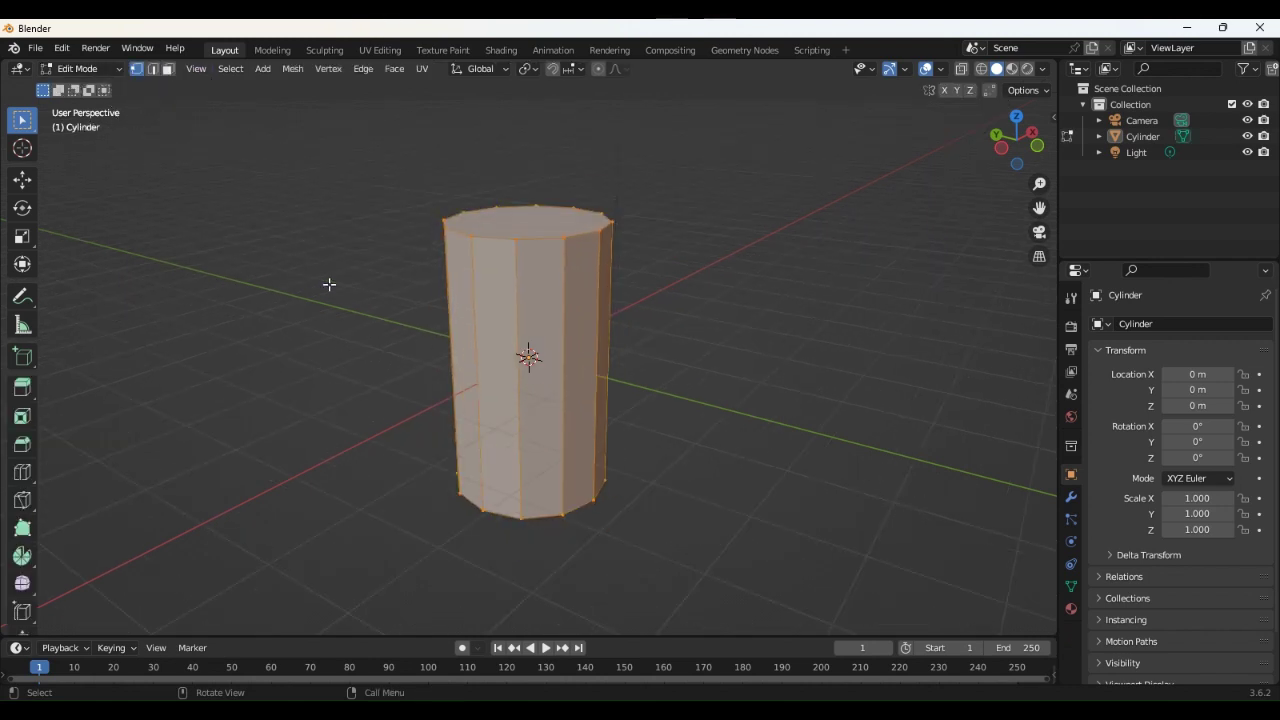
{"action": "left_click", "coordinate": [168, 68]}
{"action": "left_click_drag", "start_coordinate": [191, 226], "coordinate": [212, 290]}
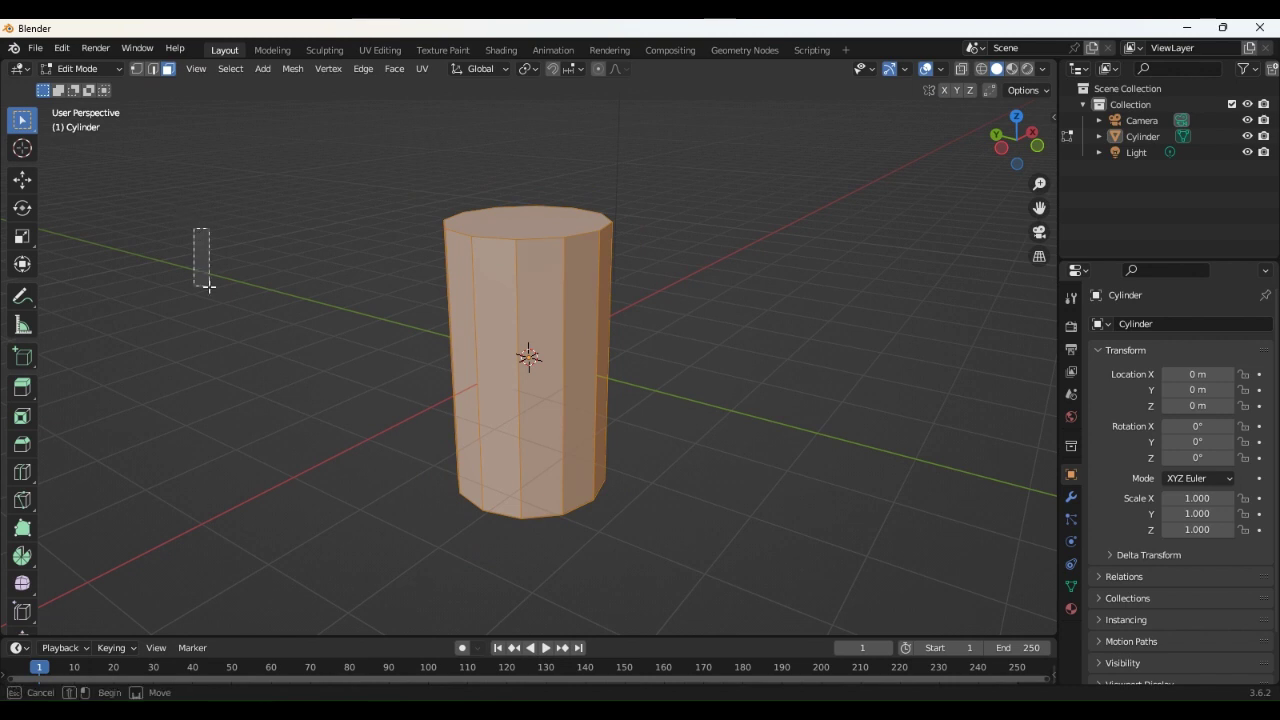
{"action": "left_click", "coordinate": [516, 208]}
{"action": "middle_click_drag", "start_coordinate": [318, 273], "coordinate": [320, 314]}
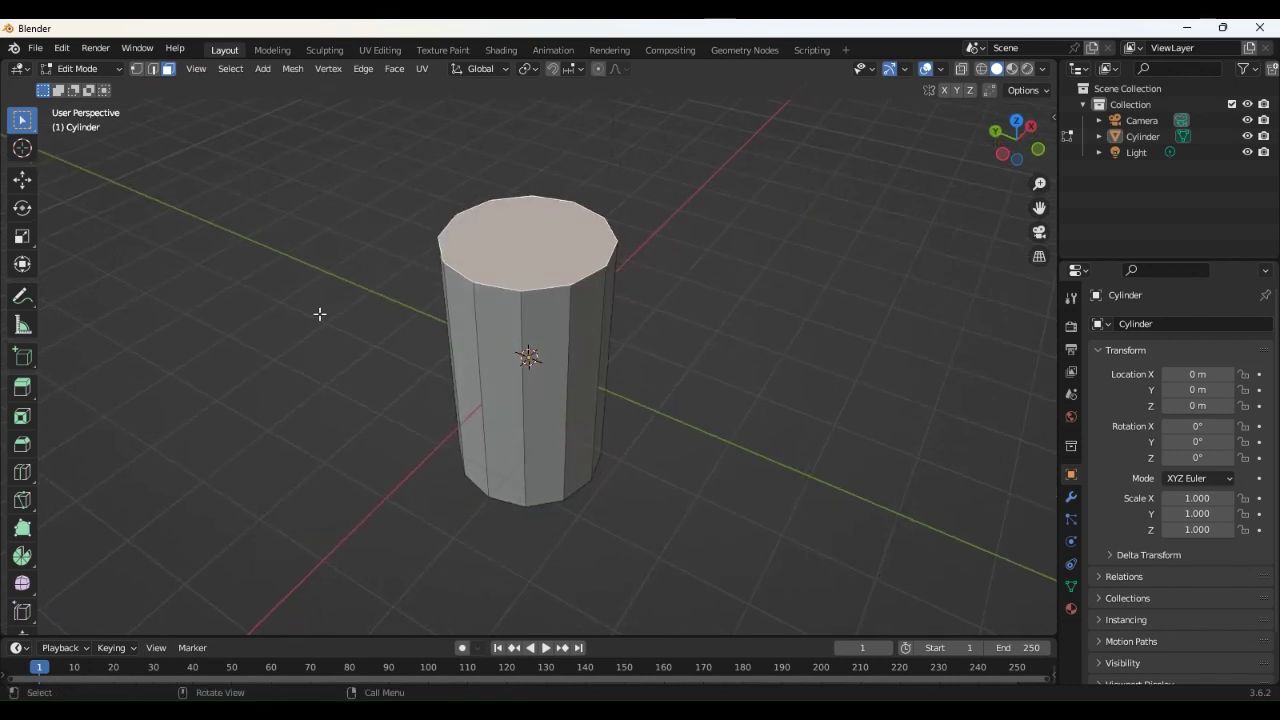
Extrude the top face about 3.84 m down into the cylinder, hollowing it.
{"action": "key", "text": "e"}
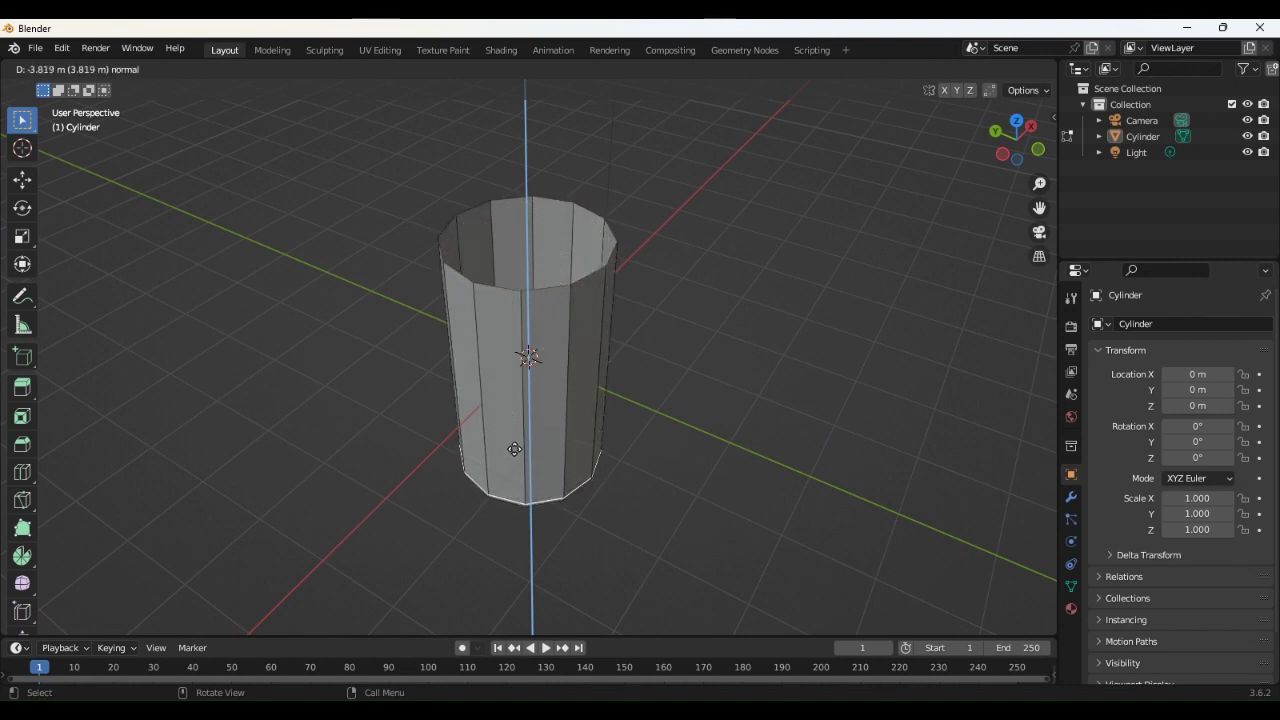
{"action": "left_click", "coordinate": [514, 449]}
{"action": "mouse_move", "coordinate": [749, 249]}
{"action": "middle_mouse_down"}
{"action": "mouse_move", "coordinate": [783, 277]}
{"action": "mouse_move", "coordinate": [780, 312]}
{"action": "middle_mouse_up"}
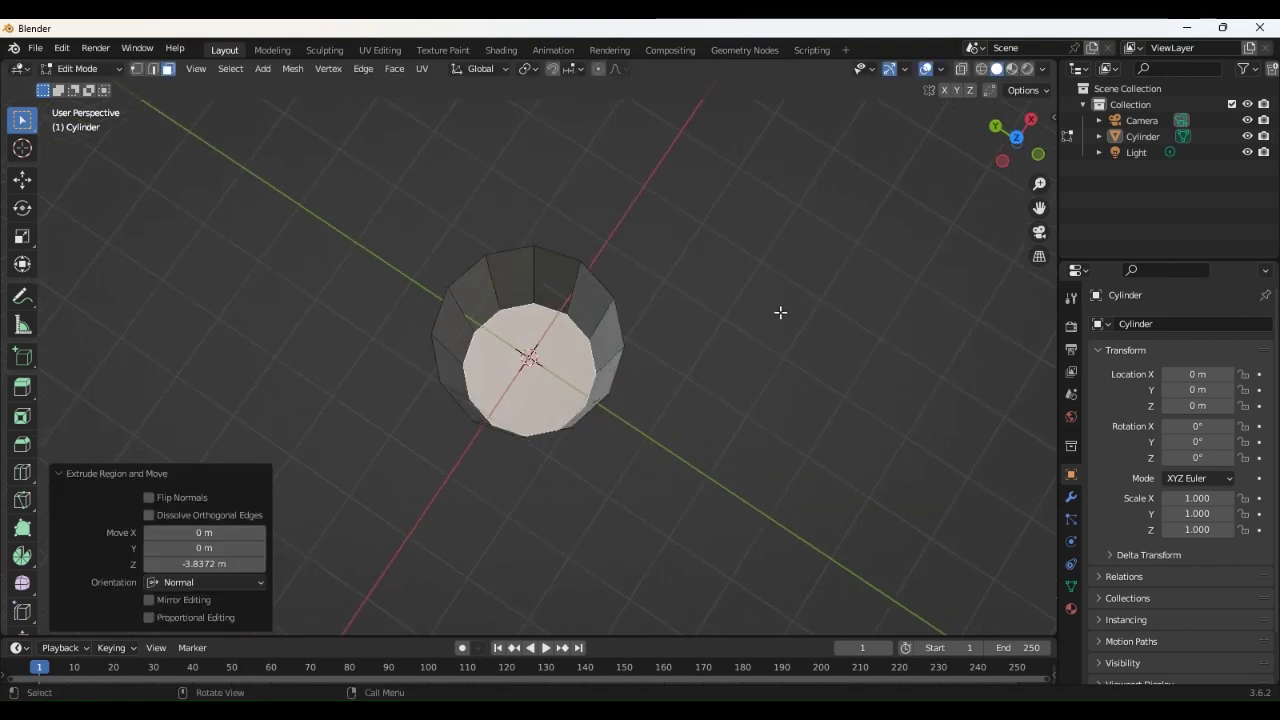
{"action": "scroll", "coordinate": [740, 370], "scroll_direction": "up", "scroll_amount": 3}
{"action": "scroll", "coordinate": [740, 370], "scroll_direction": "up", "scroll_amount": 4}
{"action": "scroll", "coordinate": [743, 366], "scroll_direction": "up", "scroll_amount": 2}
{"action": "scroll", "coordinate": [743, 370], "scroll_direction": "down", "scroll_amount": 2}
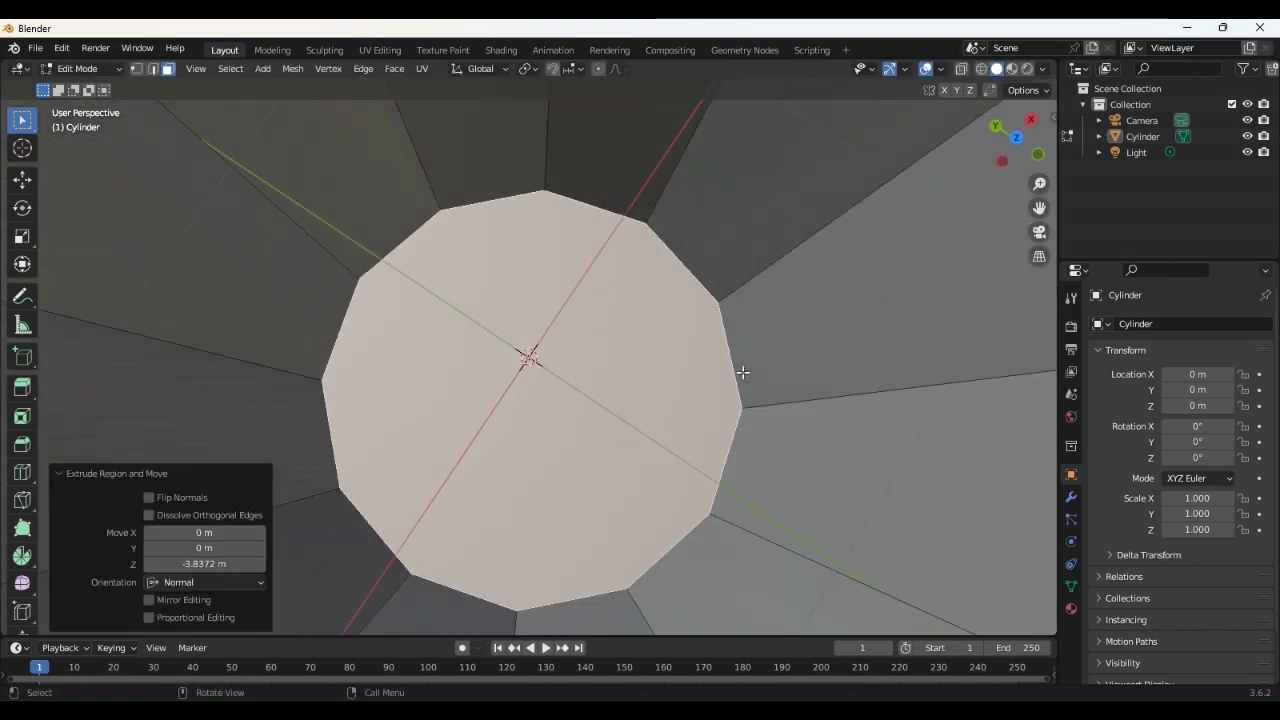
{"action": "scroll", "coordinate": [747, 345], "scroll_direction": "down", "scroll_amount": 8}
Check the hollow tube, deselect the faces and return to Object Mode.
{"action": "mouse_move", "coordinate": [751, 317]}
{"action": "middle_mouse_down"}
{"action": "mouse_move", "coordinate": [740, 280]}
{"action": "mouse_move", "coordinate": [770, 175]}
{"action": "mouse_move", "coordinate": [758, 233]}
{"action": "middle_mouse_up"}
{"action": "scroll", "coordinate": [703, 309], "scroll_direction": "up", "scroll_amount": 4}
{"action": "scroll", "coordinate": [703, 294], "scroll_direction": "up", "scroll_amount": 3}
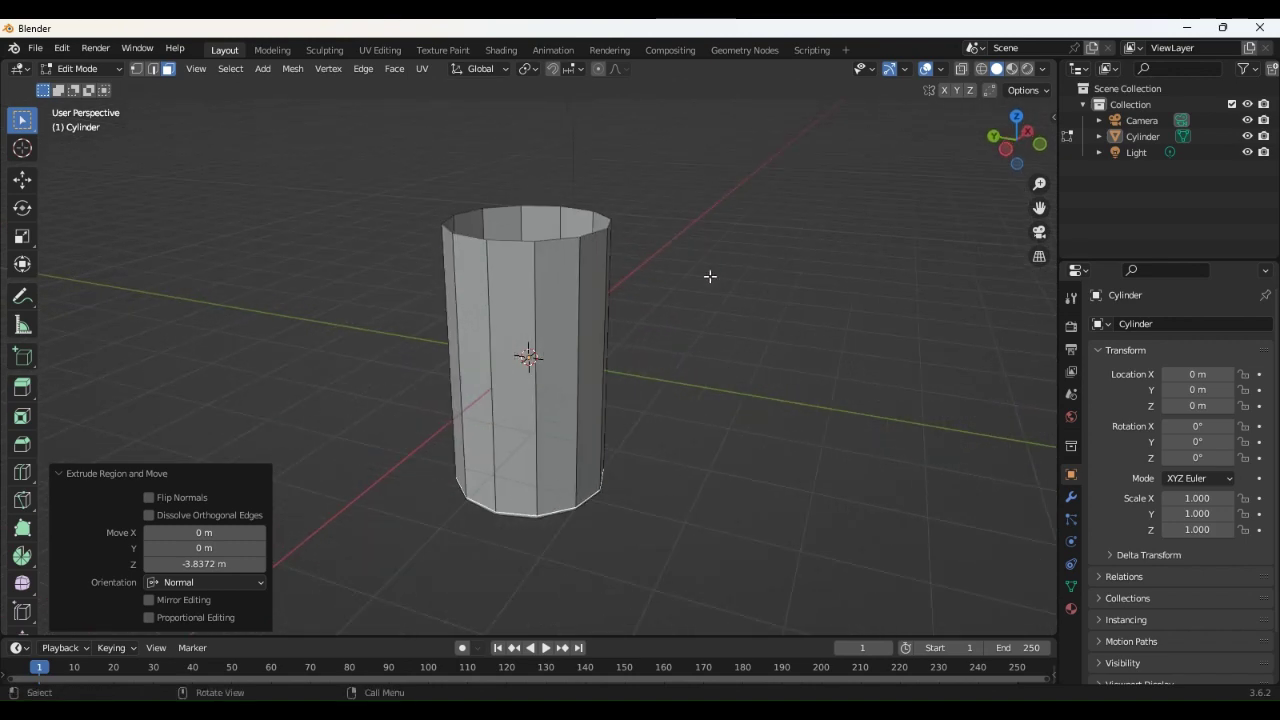
{"action": "mouse_move", "coordinate": [701, 296]}
{"action": "middle_mouse_down"}
{"action": "mouse_move", "coordinate": [667, 303]}
{"action": "mouse_move", "coordinate": [705, 286]}
{"action": "middle_mouse_up"}
{"action": "left_click", "coordinate": [657, 283]}
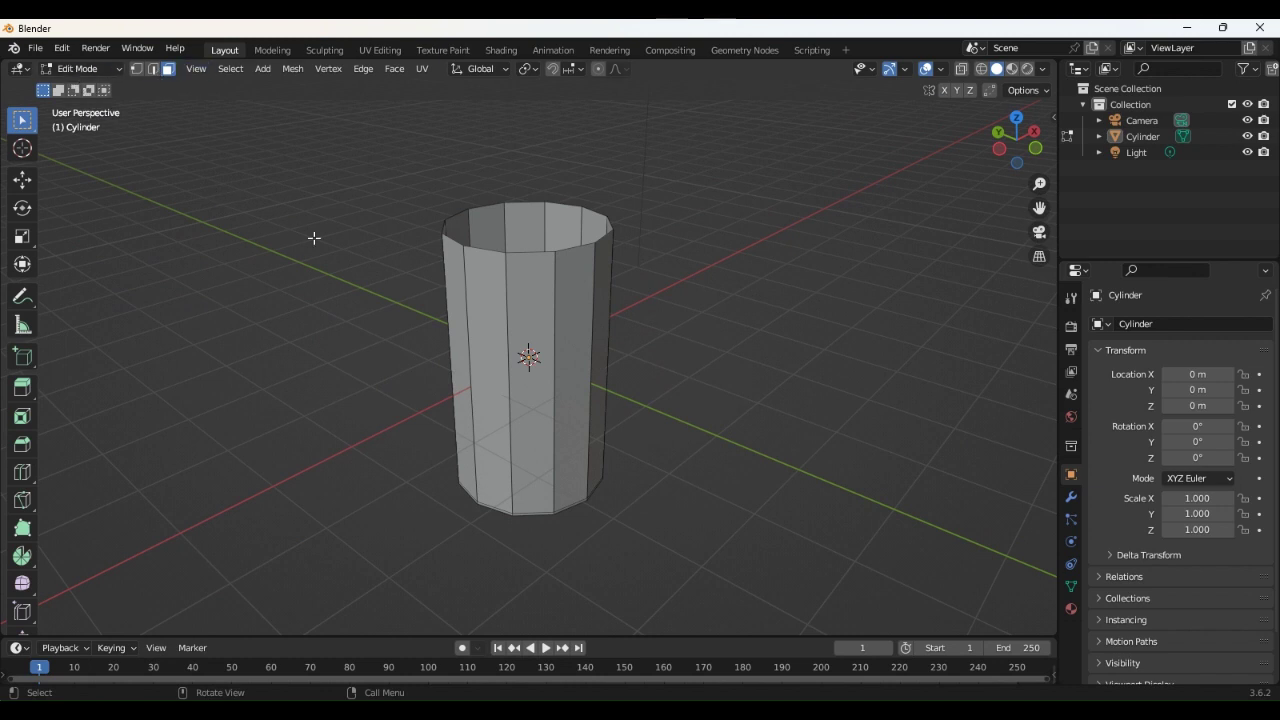
{"action": "key", "text": "Tab"}
Add a second cylinder, move it beside the mug body at Y −3.89 m, and scale it to 0.306.
{"action": "key", "text": "shift+a"}
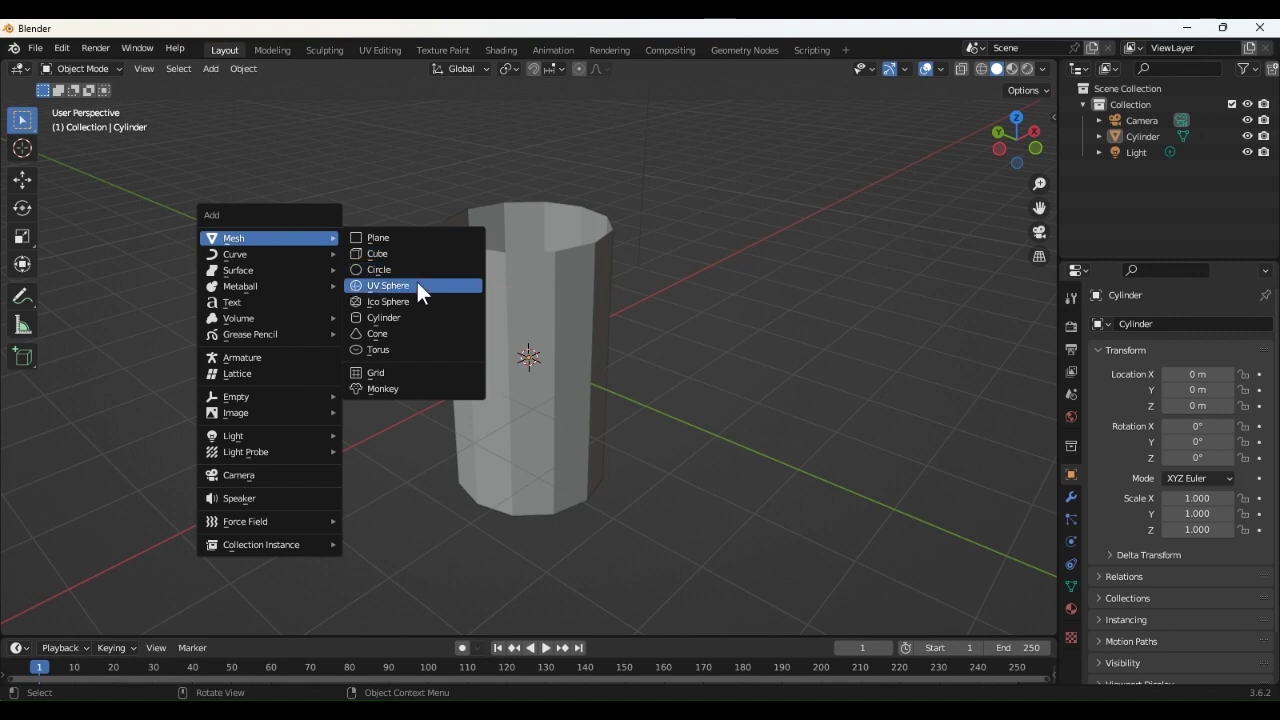
{"action": "left_click", "coordinate": [378, 317]}
{"action": "mouse_move", "coordinate": [588, 335]}
{"action": "middle_mouse_down"}
{"action": "mouse_move", "coordinate": [675, 390]}
{"action": "mouse_move", "coordinate": [660, 363]}
{"action": "mouse_move", "coordinate": [677, 334]}
{"action": "mouse_move", "coordinate": [538, 316]}
{"action": "mouse_move", "coordinate": [677, 318]}
{"action": "mouse_move", "coordinate": [814, 293]}
{"action": "mouse_move", "coordinate": [728, 271]}
{"action": "mouse_move", "coordinate": [765, 277]}
{"action": "middle_mouse_up"}
{"action": "key", "text": "g"}
{"action": "left_click", "coordinate": [800, 285]}
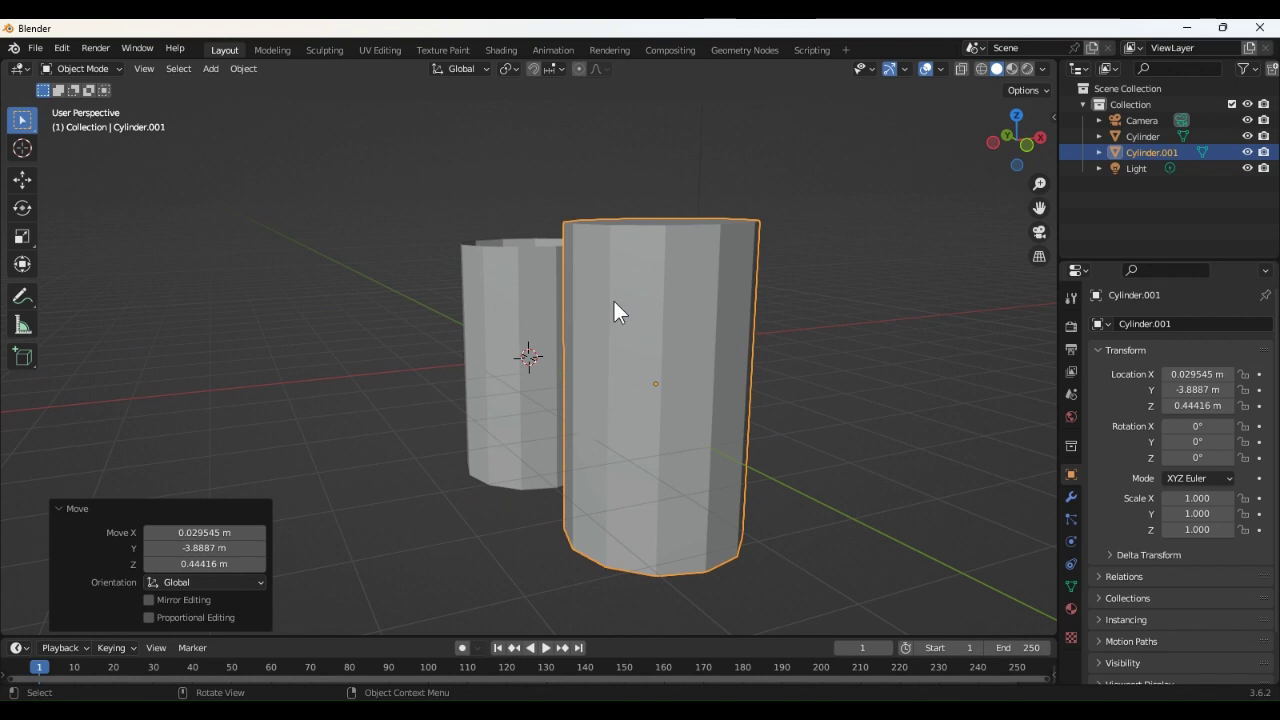
{"action": "key", "text": "s"}
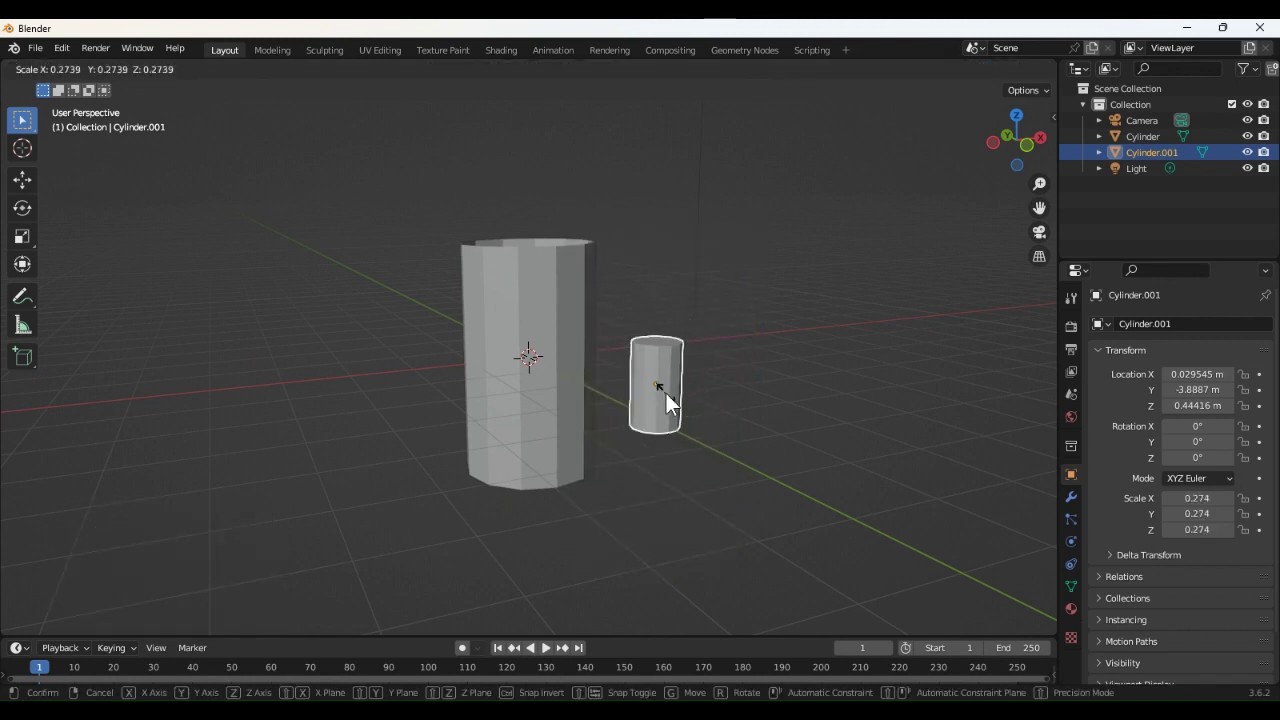
{"action": "left_click", "coordinate": [667, 394]}
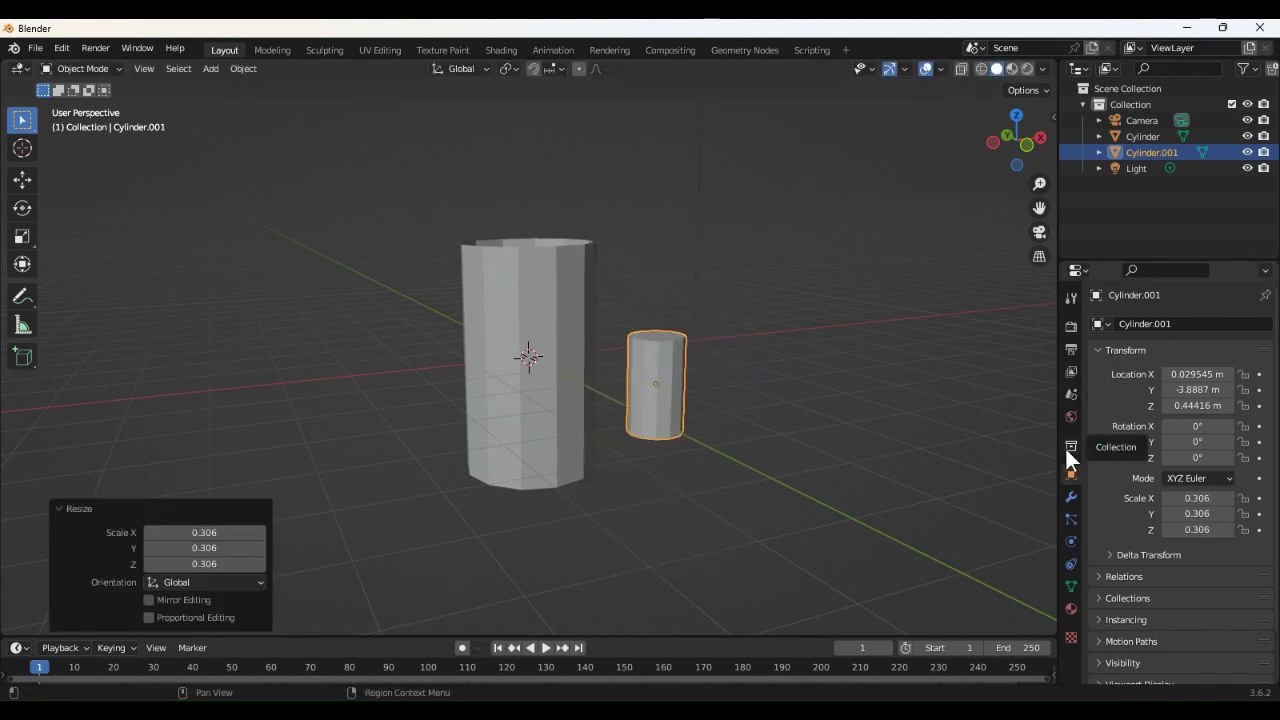
{"action": "left_click", "coordinate": [1068, 496]}
Add a Simple Deform modifier to Cylinder.001 in Bend mode at 85.7°.
{"action": "left_click", "coordinate": [1205, 322]}
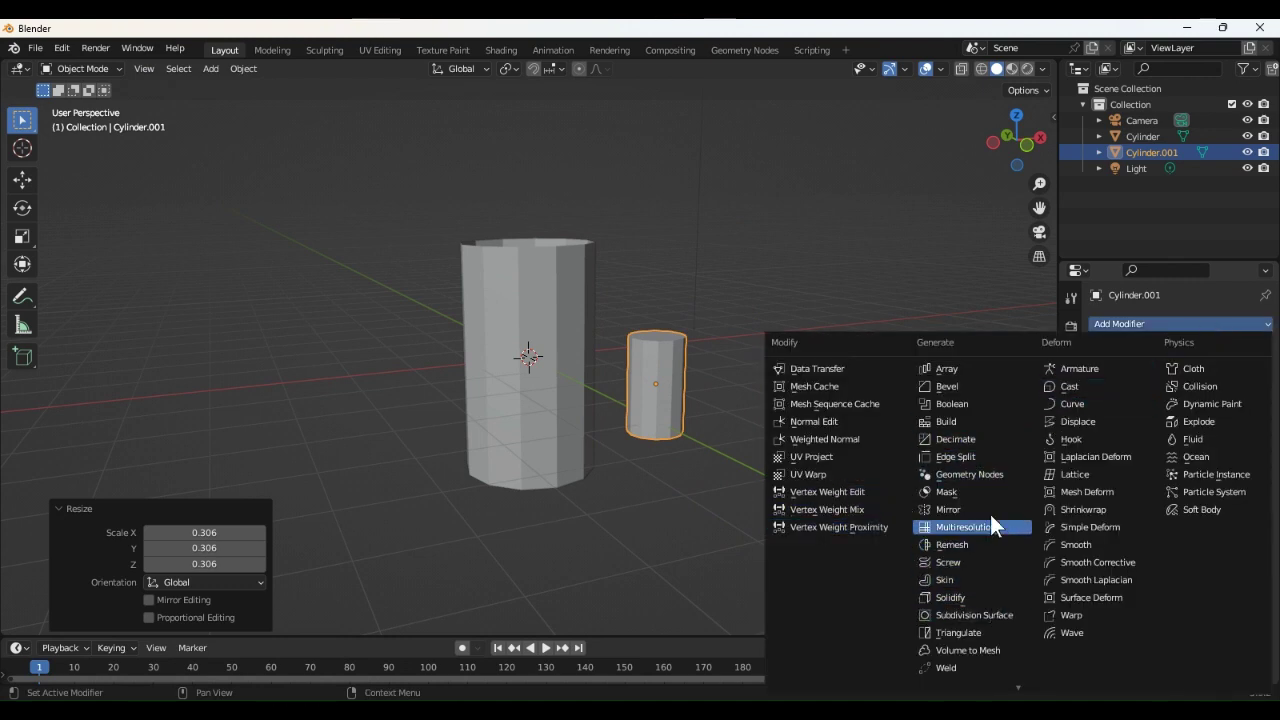
{"action": "left_click", "coordinate": [1078, 524]}
{"action": "scroll", "coordinate": [865, 392], "scroll_direction": "up", "scroll_amount": 2}
{"action": "mouse_move", "coordinate": [867, 397]}
{"action": "middle_mouse_down"}
{"action": "mouse_move", "coordinate": [809, 397]}
{"action": "mouse_move", "coordinate": [908, 384]}
{"action": "mouse_move", "coordinate": [970, 393]}
{"action": "middle_mouse_up"}
{"action": "left_click", "coordinate": [1160, 374]}
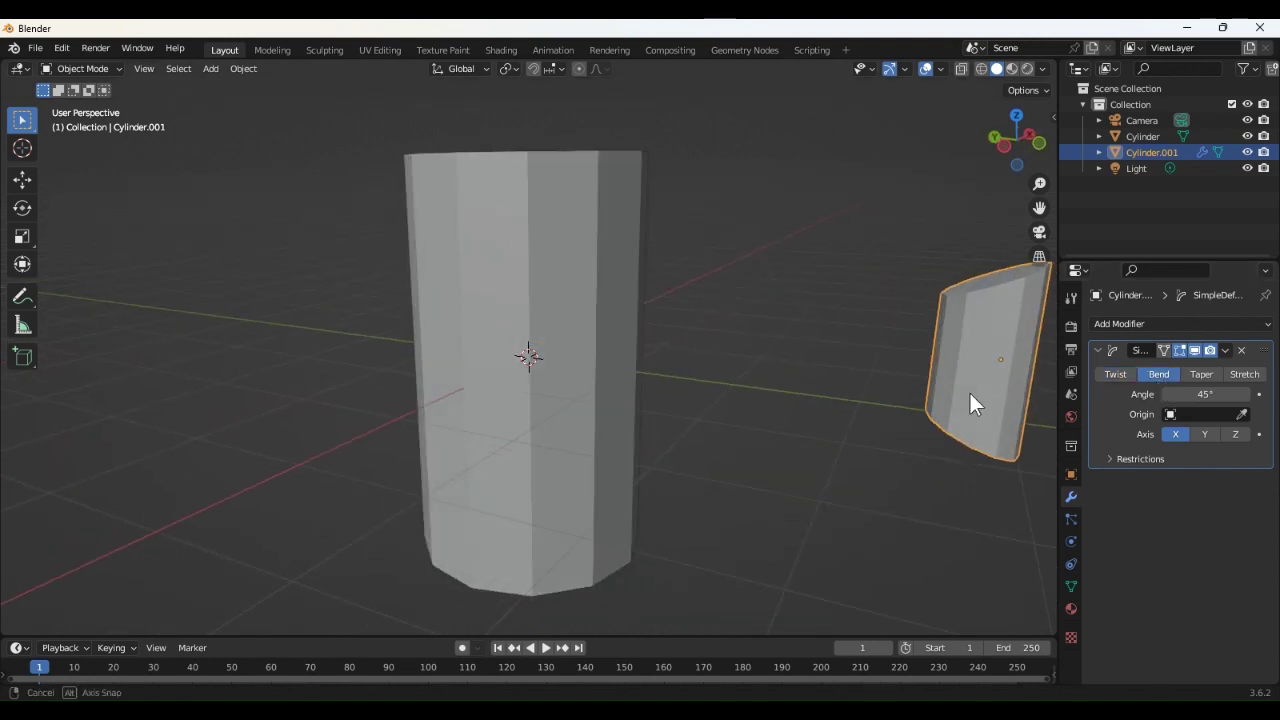
{"action": "mouse_move", "coordinate": [1213, 395]}
{"action": "left_mouse_down"}
{"action": "mouse_move", "coordinate": [621, 393]}
{"action": "mouse_move", "coordinate": [514, 429]}
{"action": "mouse_move", "coordinate": [634, 457]}
{"action": "mouse_move", "coordinate": [600, 294]}
{"action": "mouse_move", "coordinate": [912, 283]}
{"action": "left_mouse_up"}
{"action": "mouse_move", "coordinate": [912, 272]}
{"action": "middle_mouse_down"}
{"action": "mouse_move", "coordinate": [784, 249]}
{"action": "mouse_move", "coordinate": [669, 257]}
{"action": "mouse_move", "coordinate": [614, 289]}
{"action": "mouse_move", "coordinate": [786, 266]}
{"action": "middle_mouse_up"}
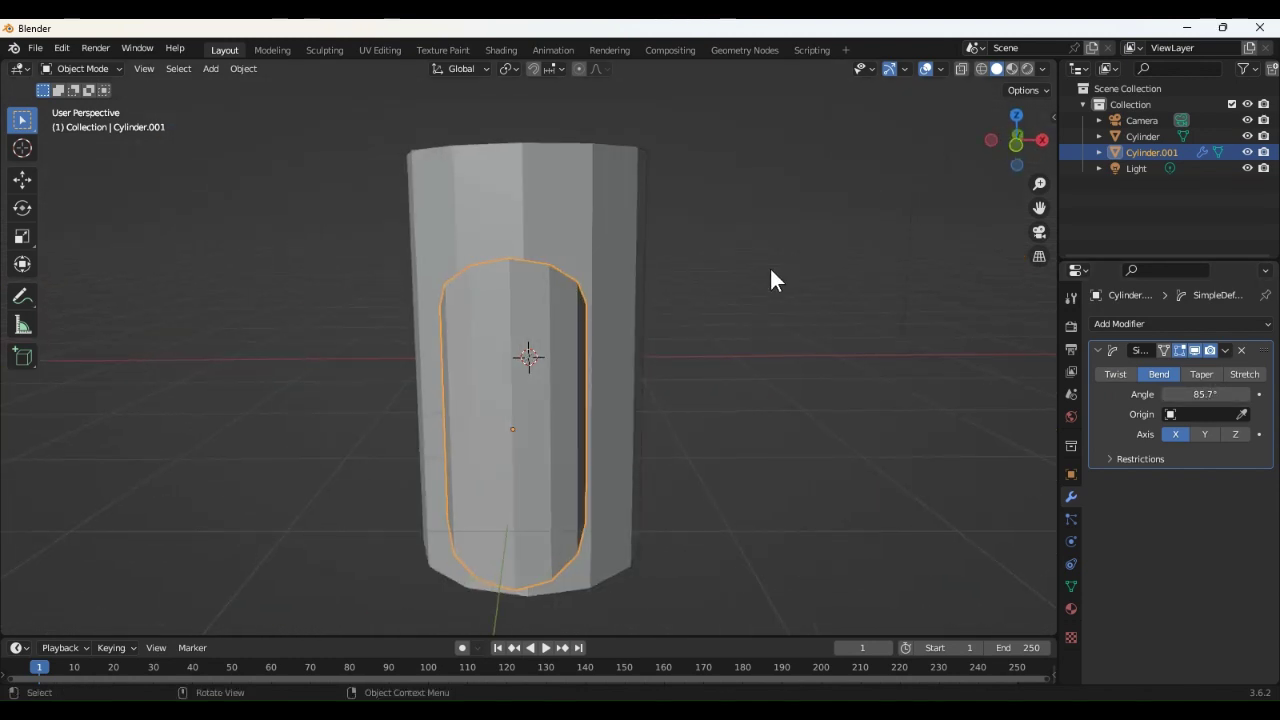
Enlarge the bent piece to 1.27 and turn it −184° around Z.
{"action": "key", "text": "s"}
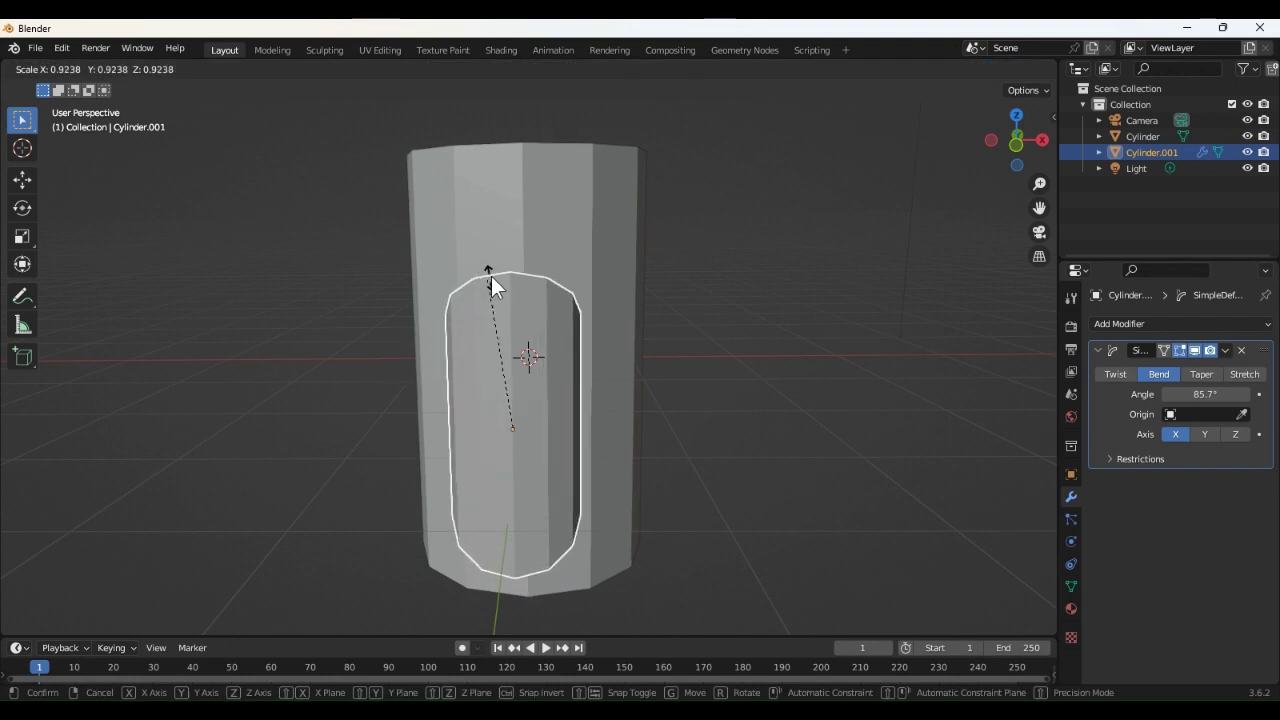
{"action": "left_click", "coordinate": [548, 221]}
{"action": "mouse_move", "coordinate": [551, 222]}
{"action": "middle_mouse_down"}
{"action": "mouse_move", "coordinate": [500, 250]}
{"action": "mouse_move", "coordinate": [860, 246]}
{"action": "middle_mouse_up"}
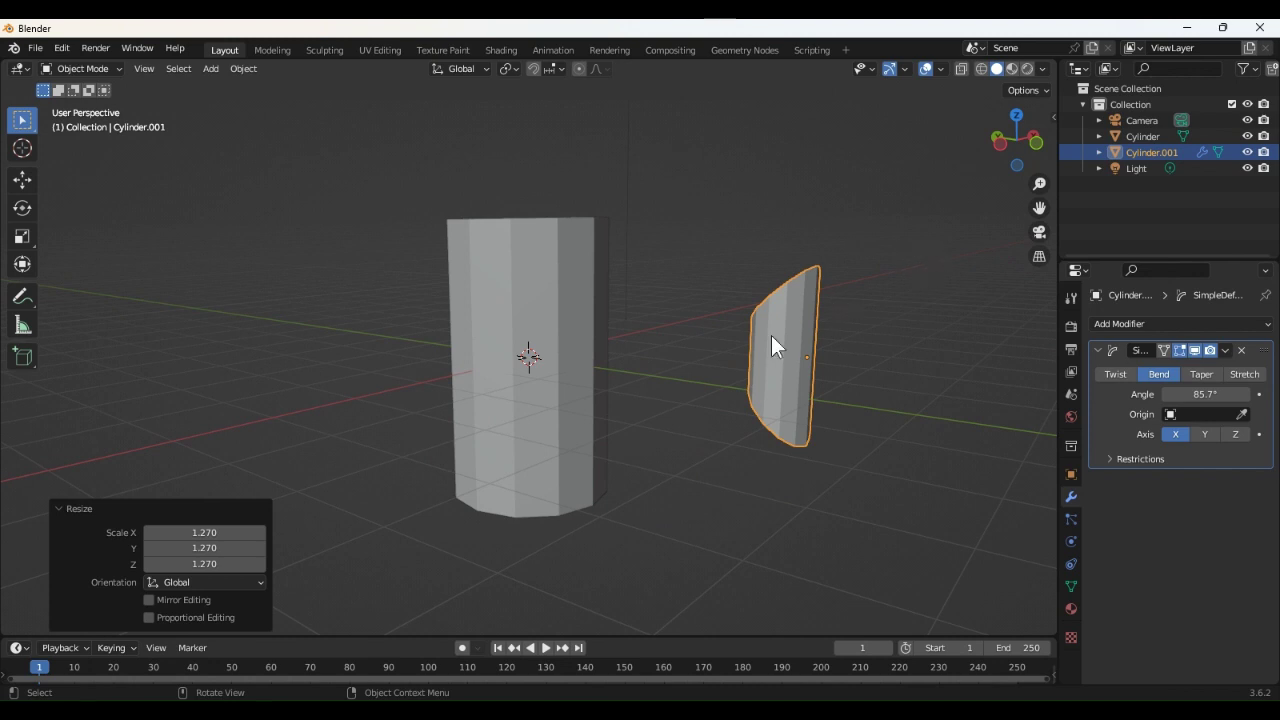
{"action": "key", "text": "r"}
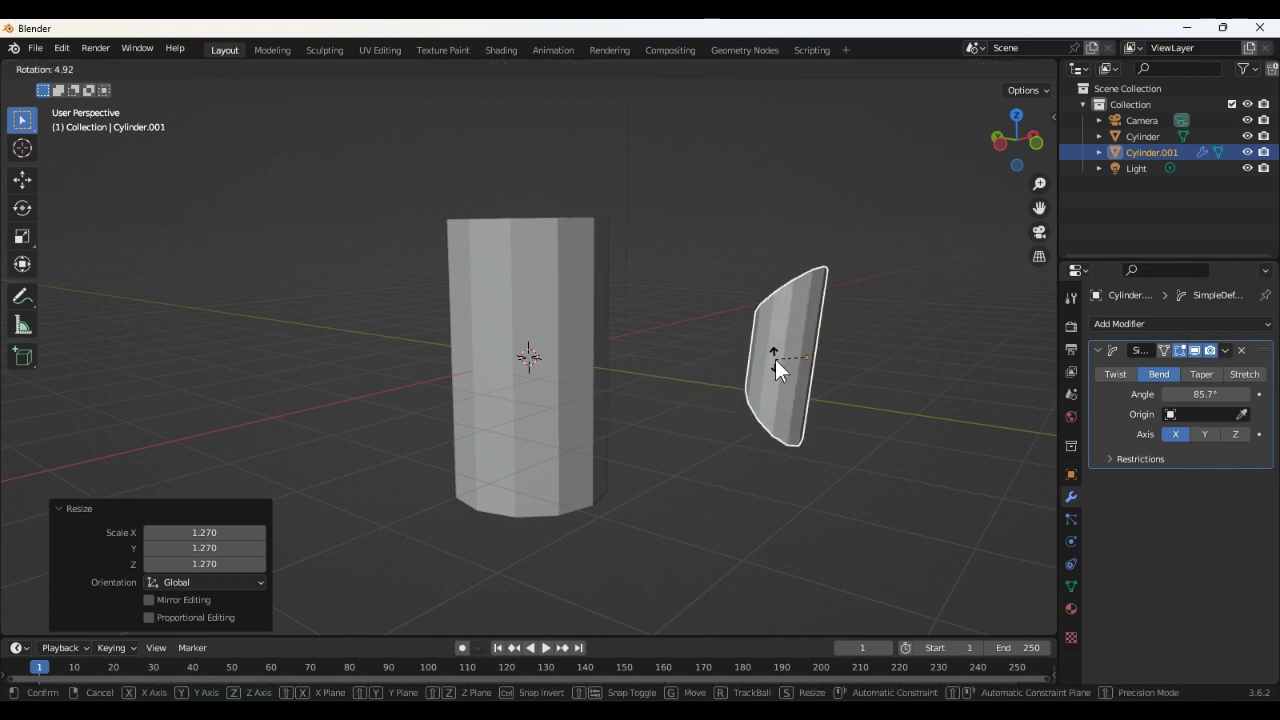
{"action": "key", "text": "y"}
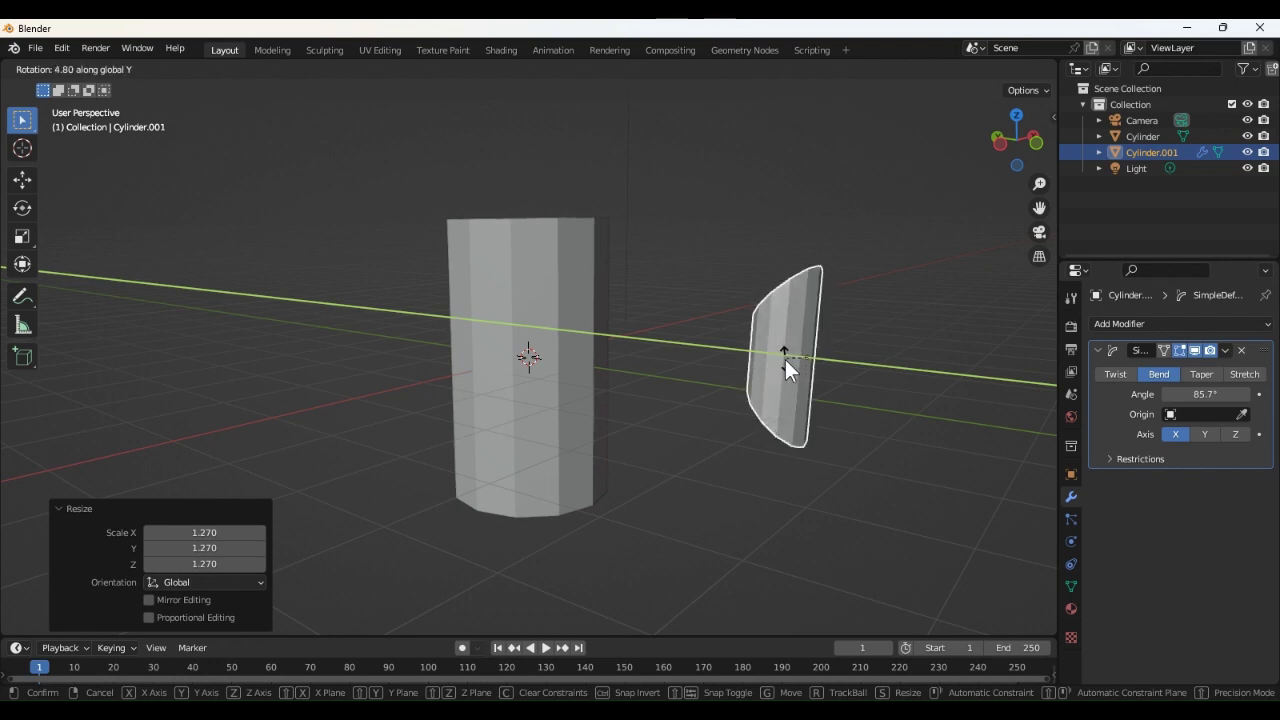
{"action": "key", "text": "x"}
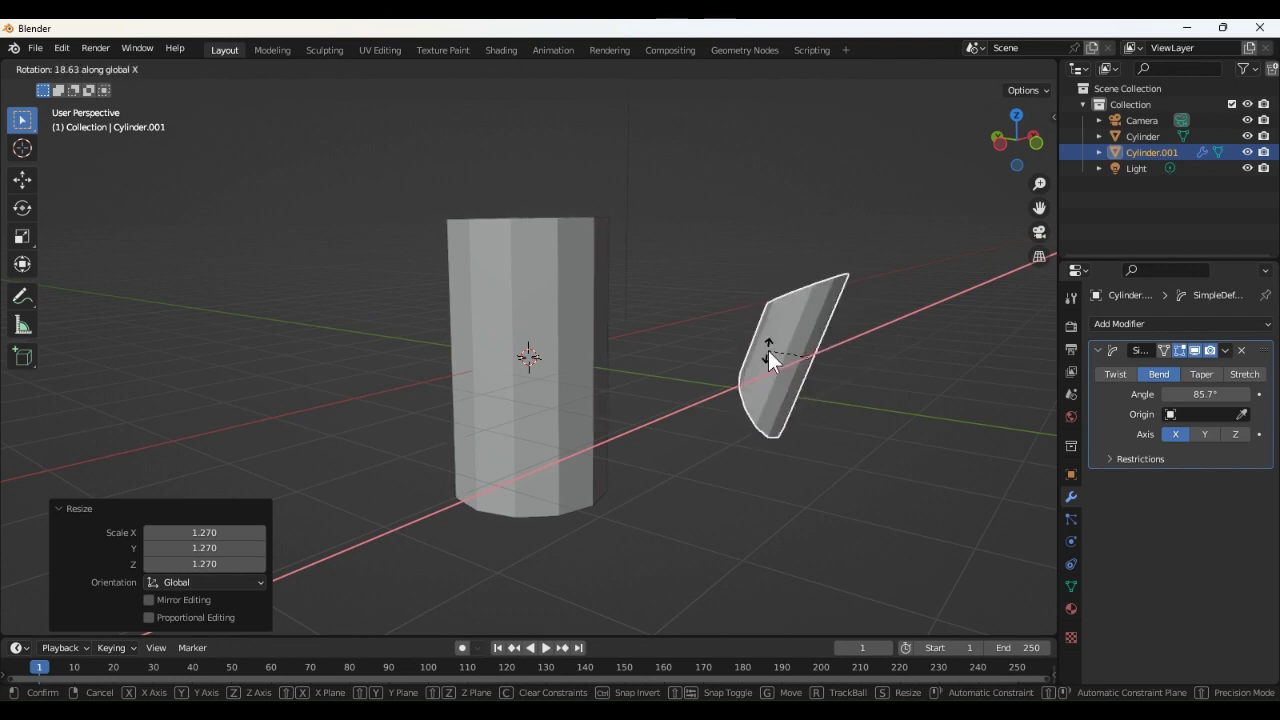
{"action": "left_click", "coordinate": [773, 348]}
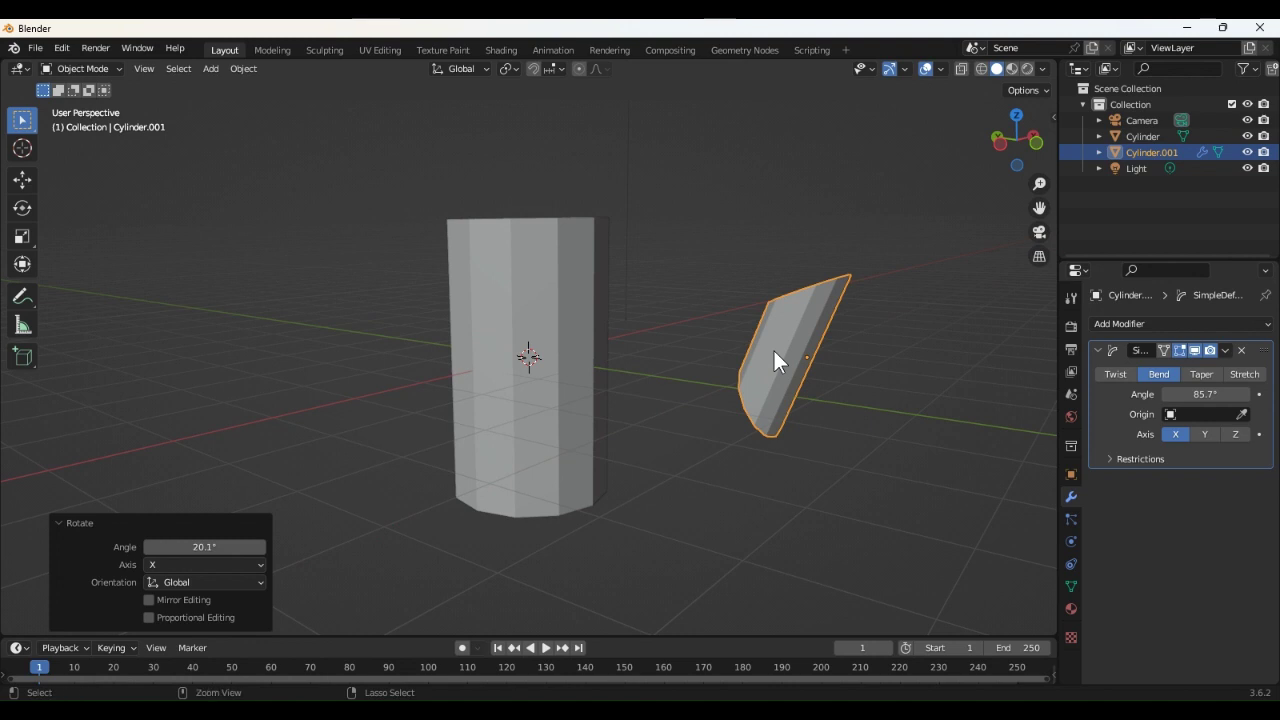
{"action": "key", "text": "ctrl+z"}
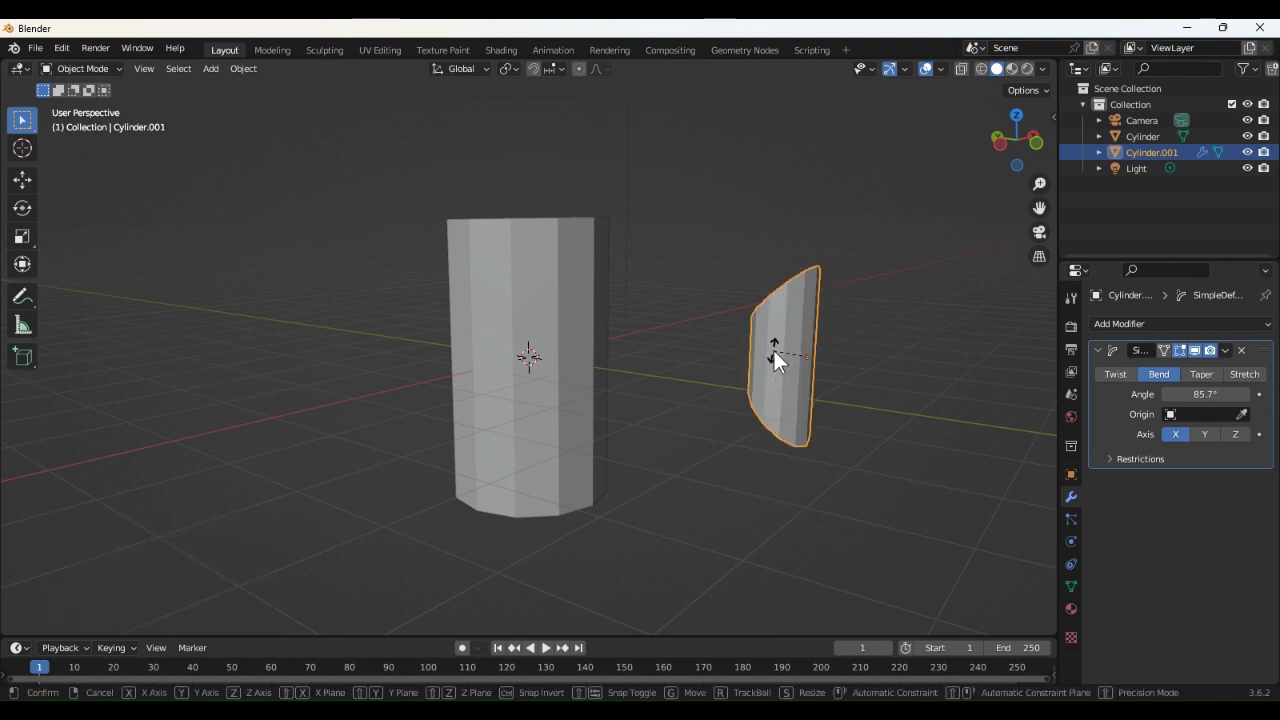
{"action": "key", "text": "r"}
{"action": "key", "text": "z"}
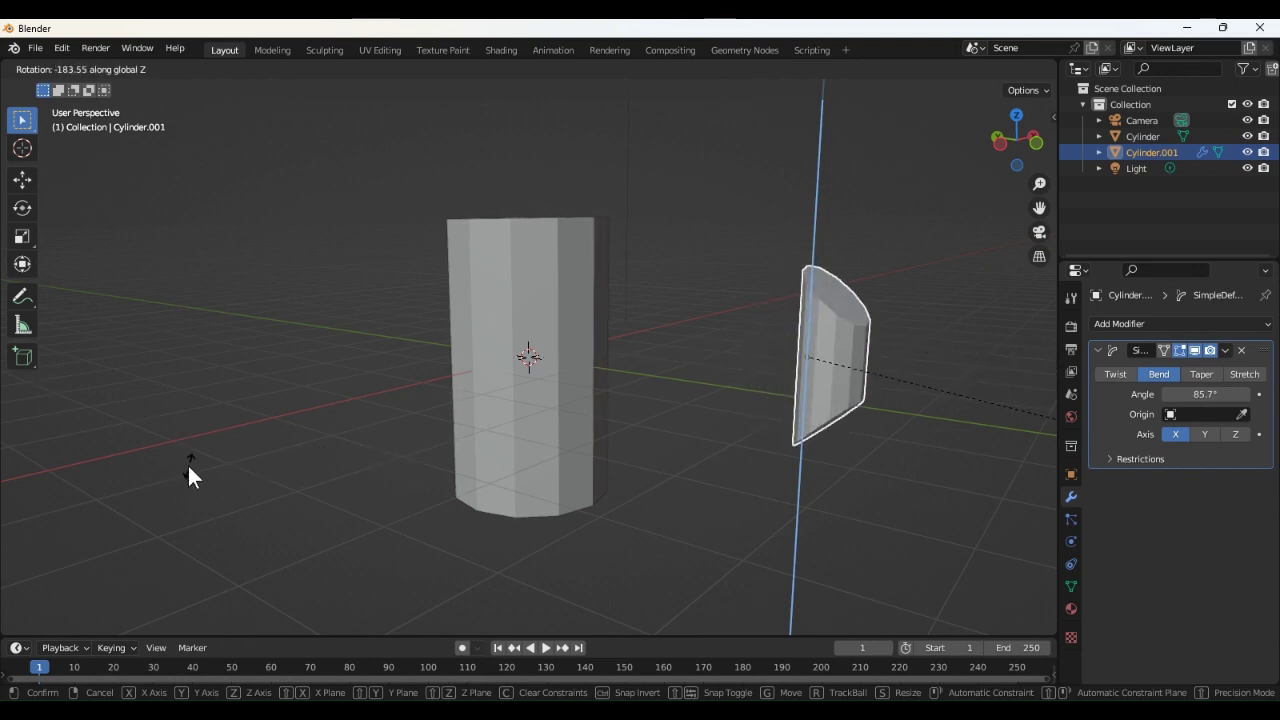
{"action": "left_click", "coordinate": [187, 463]}
{"action": "mouse_move", "coordinate": [467, 427]}
{"action": "middle_mouse_down"}
{"action": "mouse_move", "coordinate": [385, 429]}
{"action": "mouse_move", "coordinate": [593, 420]}
{"action": "middle_mouse_up"}
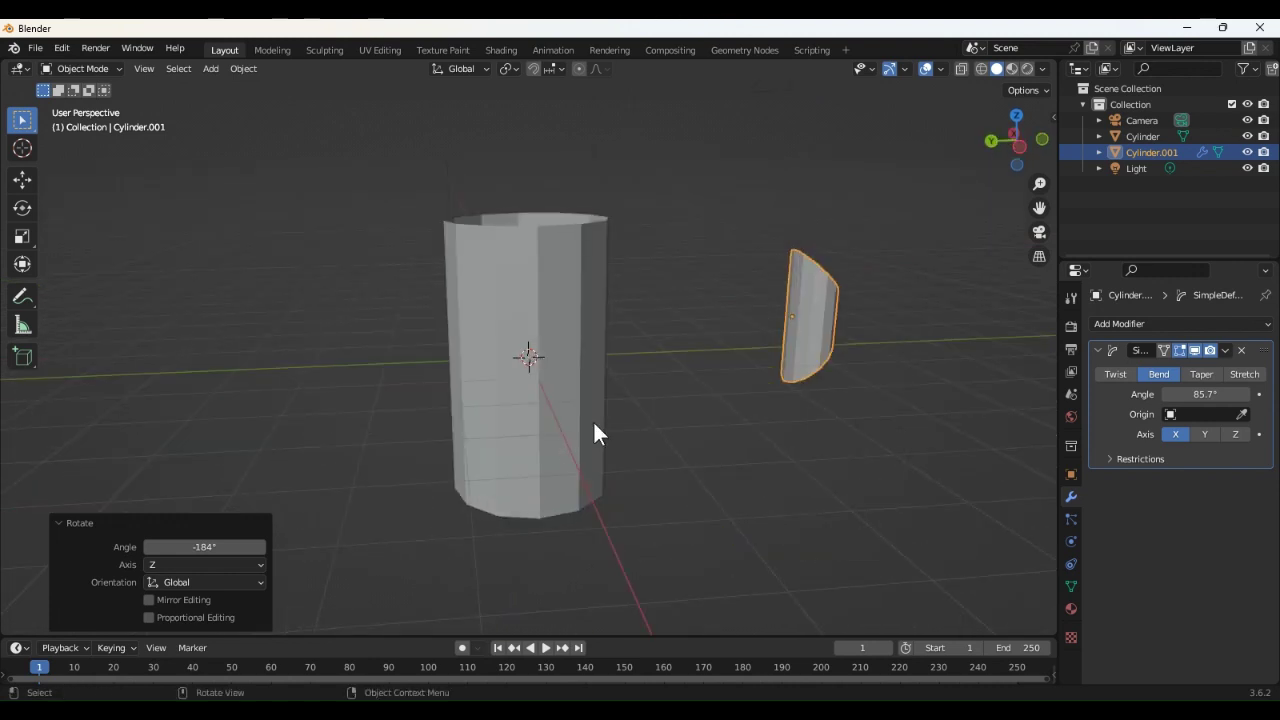
Move the bent piece against the side of the mug body.
{"action": "key", "text": "g"}
{"action": "left_click", "coordinate": [710, 335]}
{"action": "middle_click_drag", "start_coordinate": [710, 335], "coordinate": [724, 412]}
{"action": "key", "text": "g"}
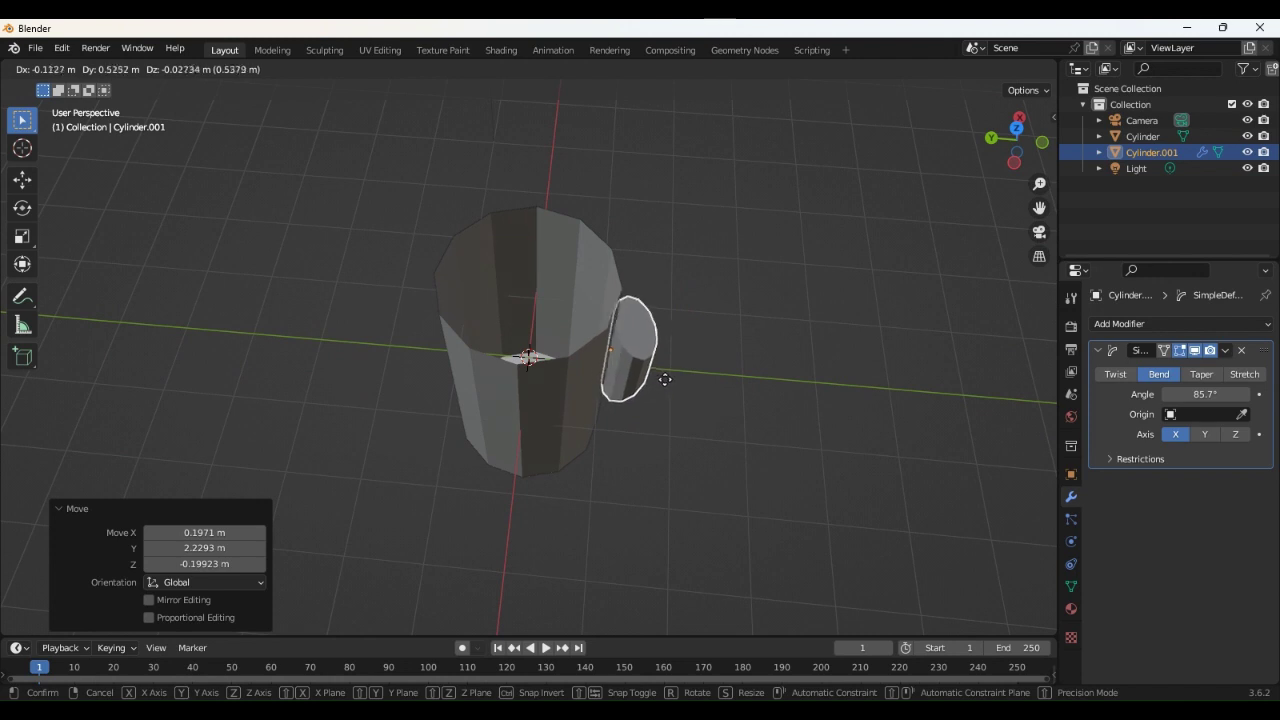
{"action": "left_click", "coordinate": [667, 380]}
{"action": "mouse_move", "coordinate": [714, 366]}
{"action": "middle_mouse_down"}
{"action": "mouse_move", "coordinate": [729, 257]}
{"action": "mouse_move", "coordinate": [587, 186]}
{"action": "mouse_move", "coordinate": [545, 132]}
{"action": "mouse_move", "coordinate": [549, 280]}
{"action": "mouse_move", "coordinate": [582, 275]}
{"action": "middle_mouse_up"}
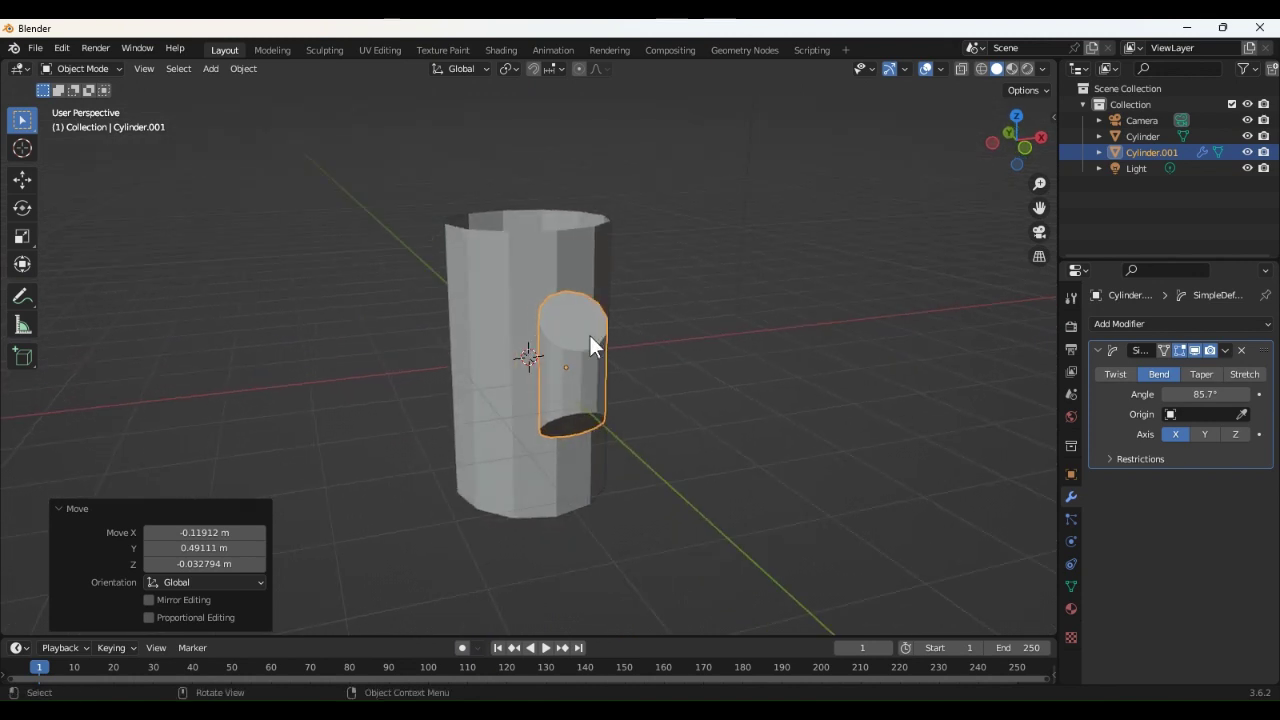
Stretch the handle piece to 1.658 along Z.
{"action": "key", "text": "s"}
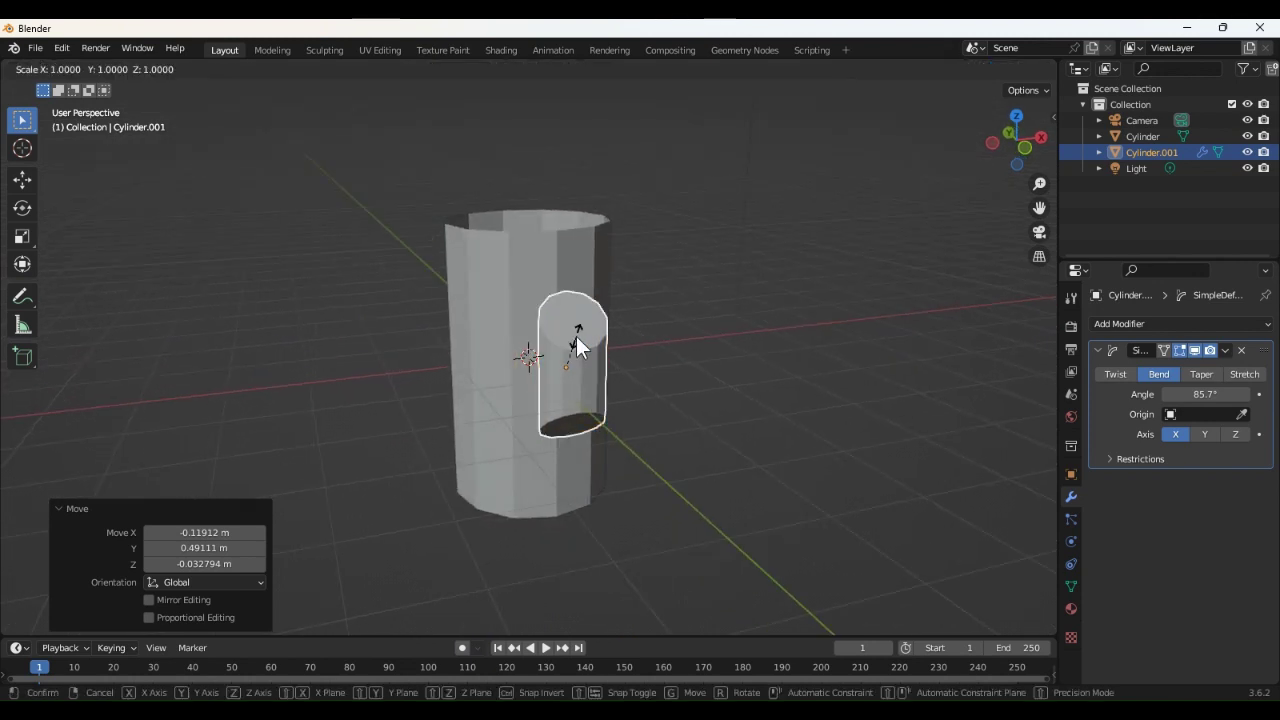
{"action": "key", "text": "z"}
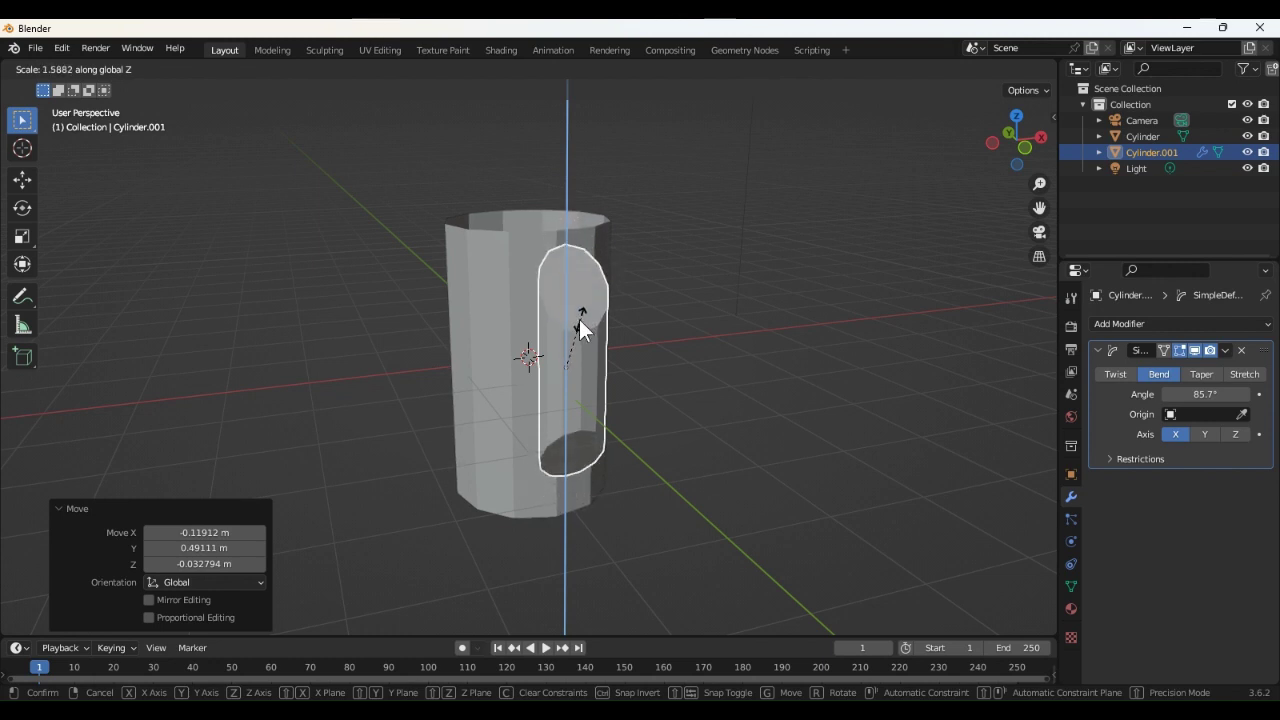
{"action": "left_click", "coordinate": [590, 322]}
{"action": "mouse_move", "coordinate": [664, 292]}
{"action": "middle_mouse_down"}
{"action": "mouse_move", "coordinate": [721, 280]}
{"action": "mouse_move", "coordinate": [661, 256]}
{"action": "mouse_move", "coordinate": [563, 251]}
{"action": "mouse_move", "coordinate": [663, 271]}
{"action": "mouse_move", "coordinate": [789, 354]}
{"action": "mouse_move", "coordinate": [721, 329]}
{"action": "middle_mouse_up"}
{"action": "left_click", "coordinate": [721, 329]}
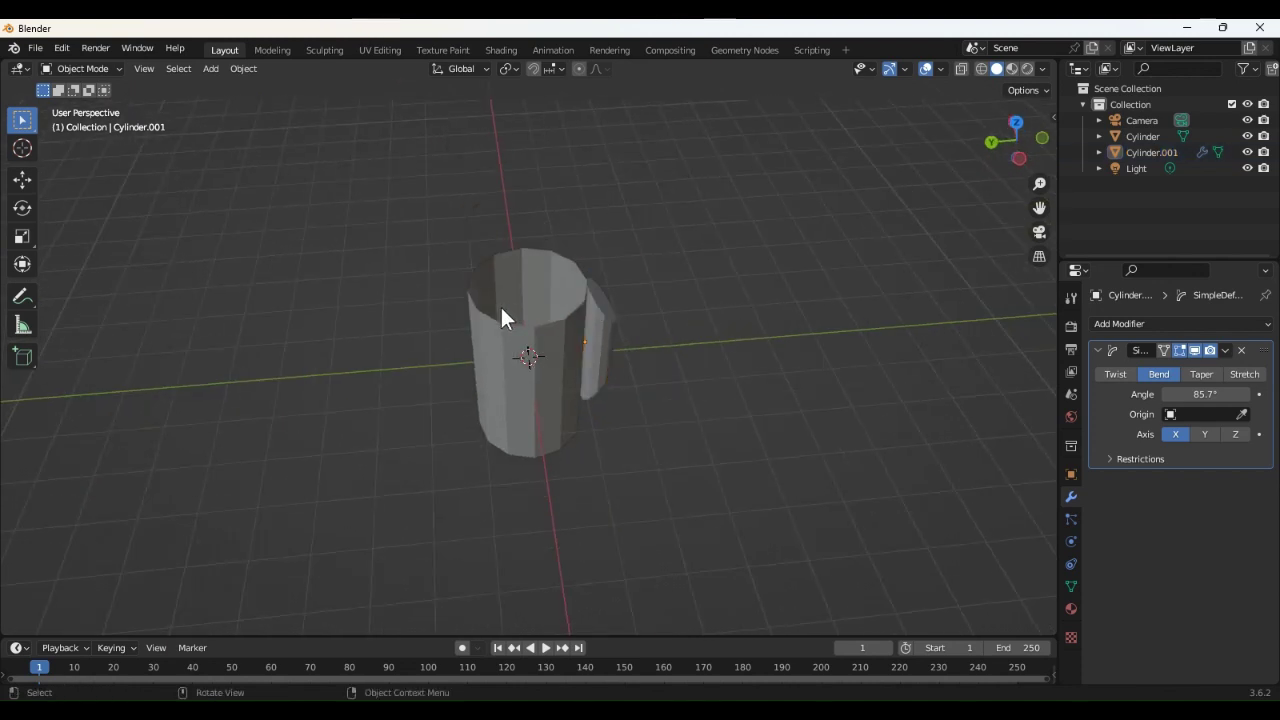
Add a torus with 12 major segments, 1.4 m major radius and 0.4 m minor radius.
{"action": "key", "text": "shift+a"}
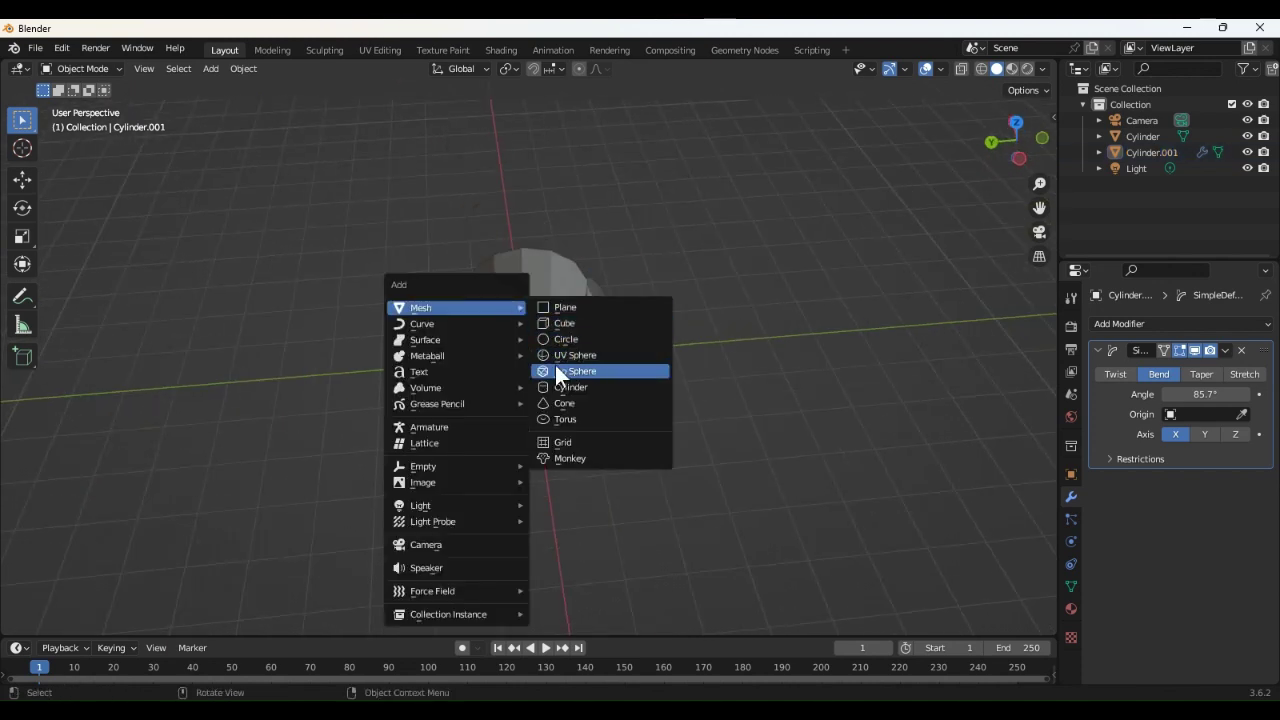
{"action": "left_click", "coordinate": [571, 416]}
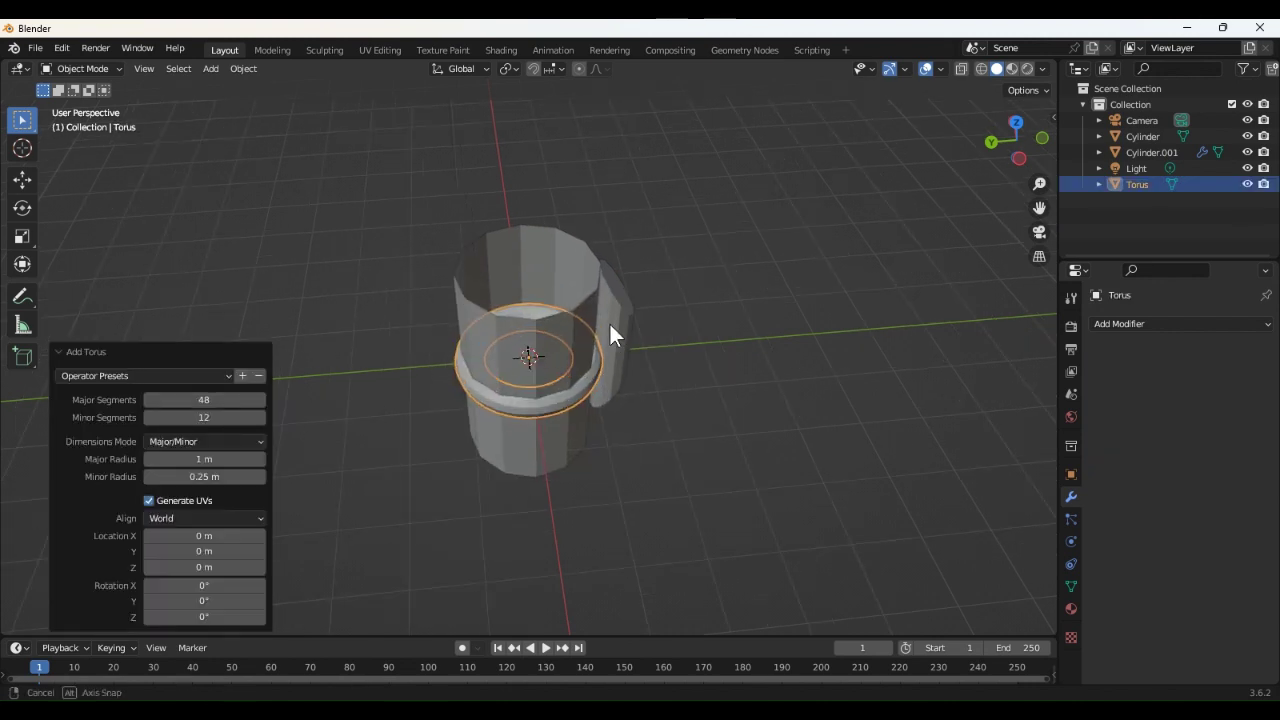
{"action": "middle_click_drag", "start_coordinate": [610, 324], "coordinate": [605, 289]}
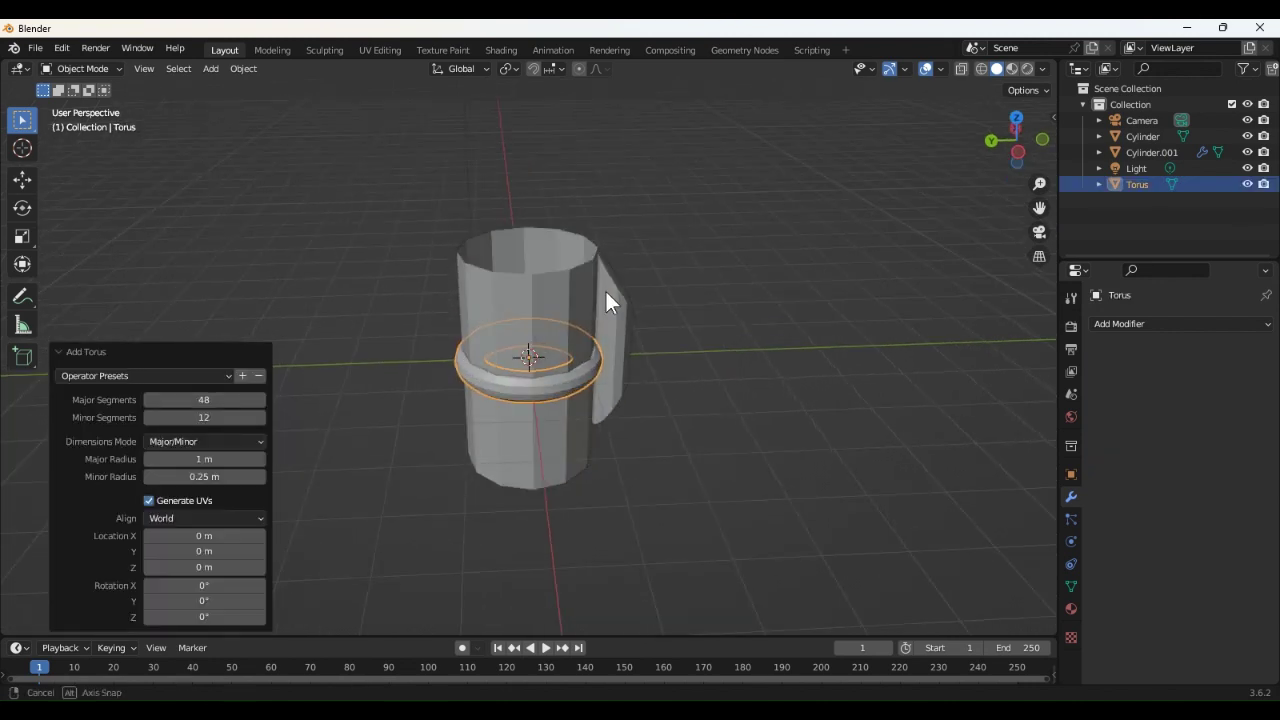
{"action": "left_click", "coordinate": [187, 399]}
{"action": "type", "text": "12"}
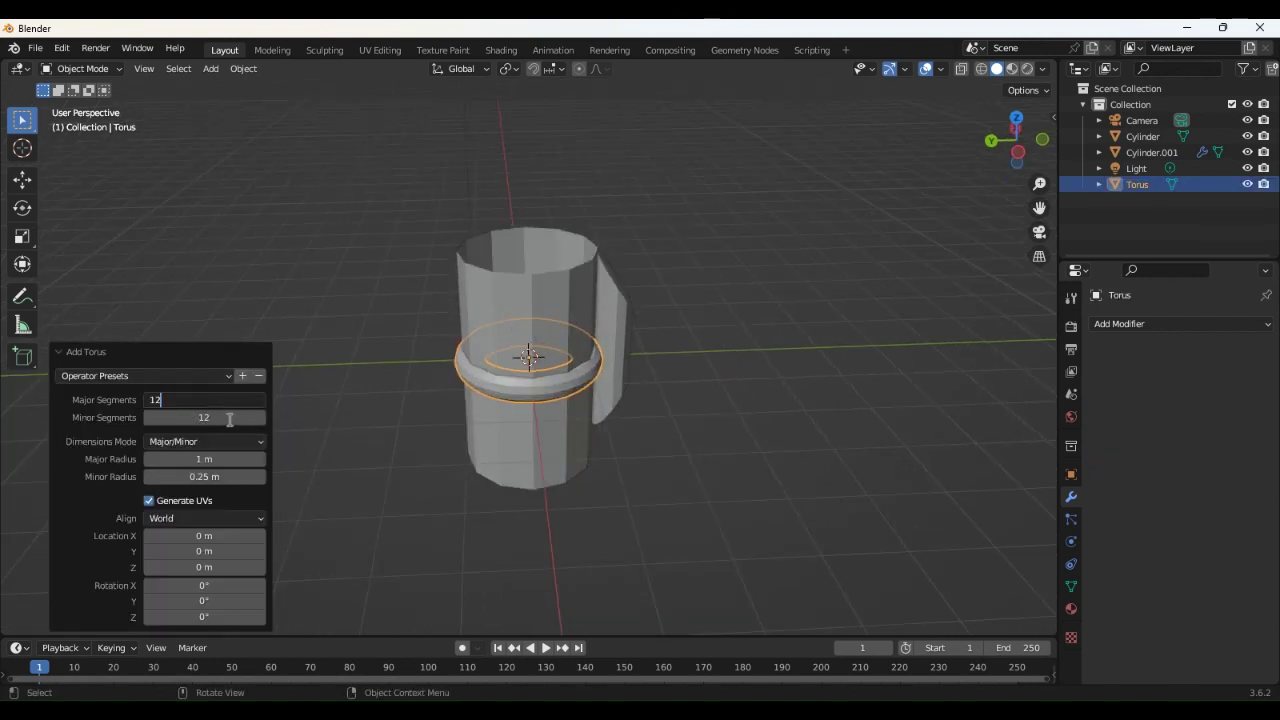
{"action": "key", "text": "Return"}
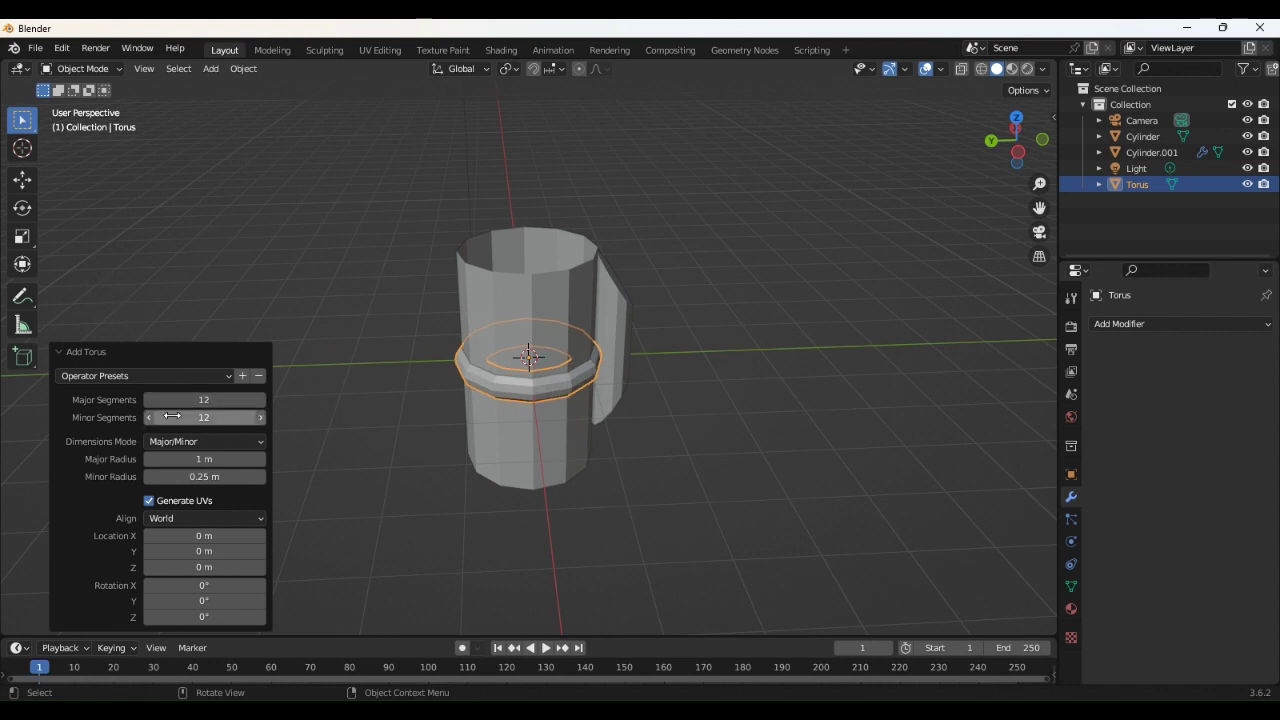
{"action": "left_click", "coordinate": [204, 459]}
{"action": "type", "text": "1.5"}
{"action": "key", "text": "Return"}
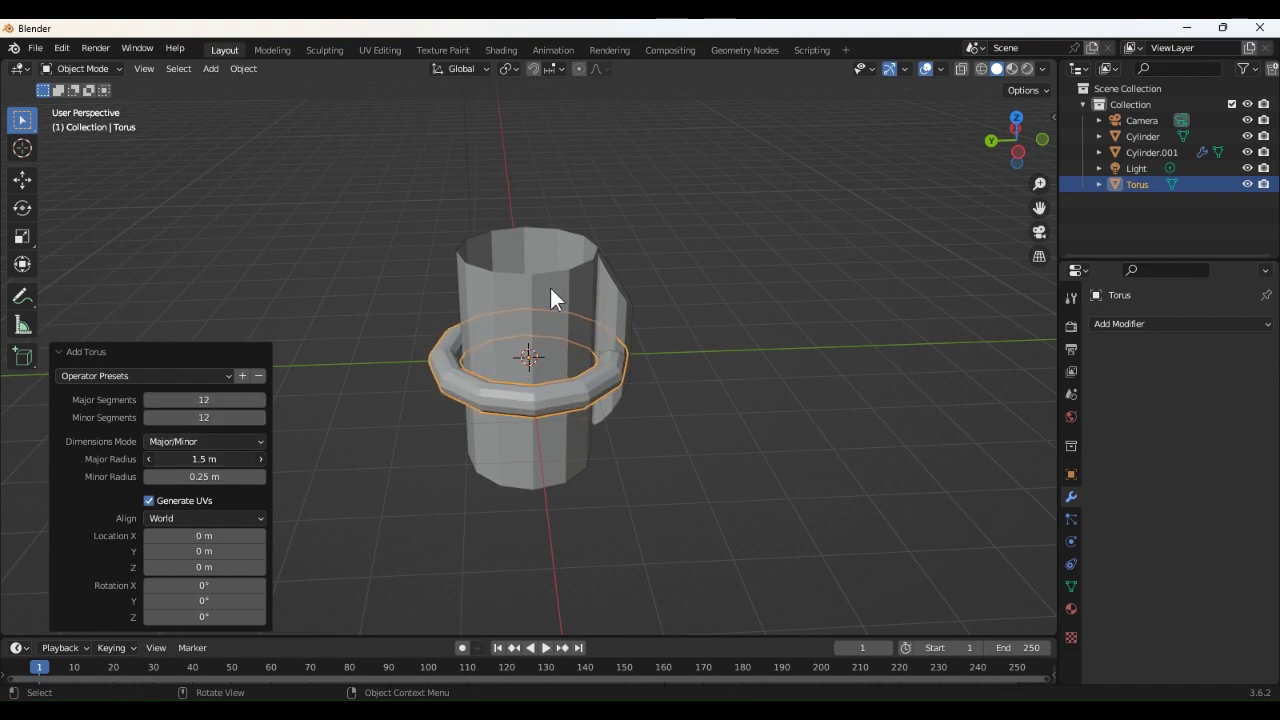
{"action": "left_click_drag", "start_coordinate": [195, 459], "coordinate": [212, 477]}
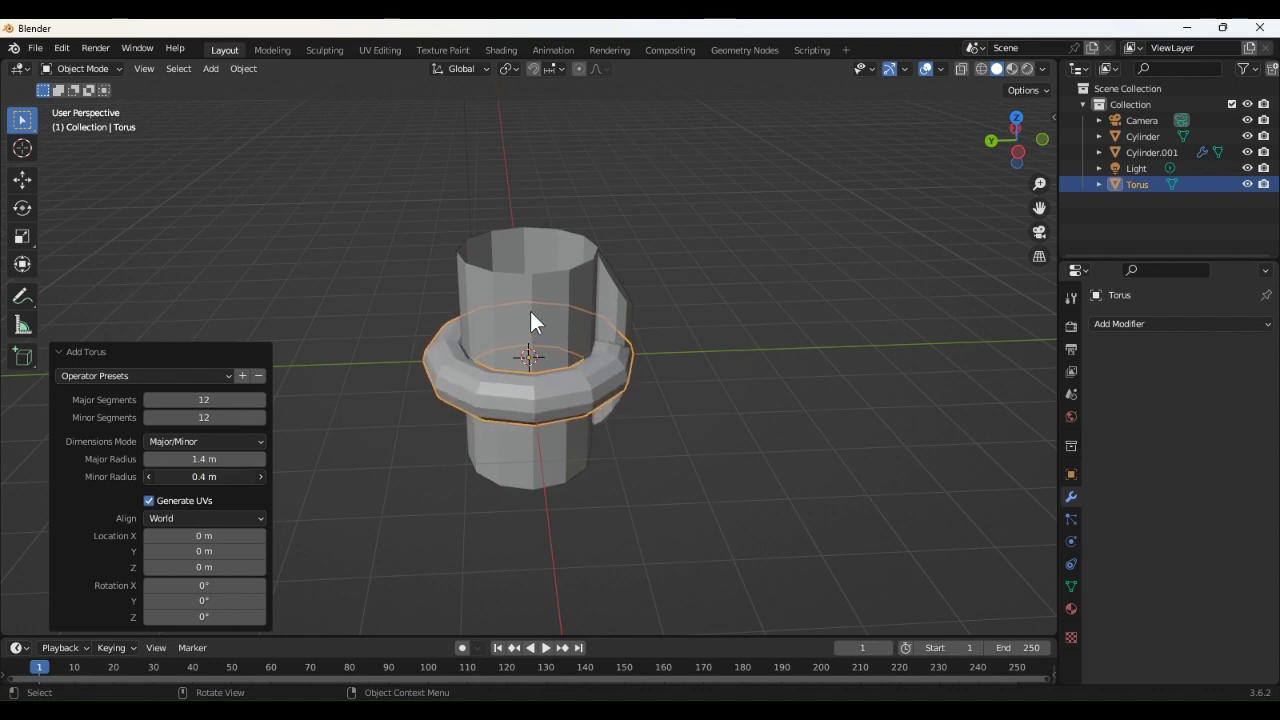
Move the torus beside the mug and shrink it to 0.677 scale.
{"action": "left_click", "coordinate": [622, 401]}
{"action": "left_click", "coordinate": [514, 388]}
{"action": "key", "text": "g"}
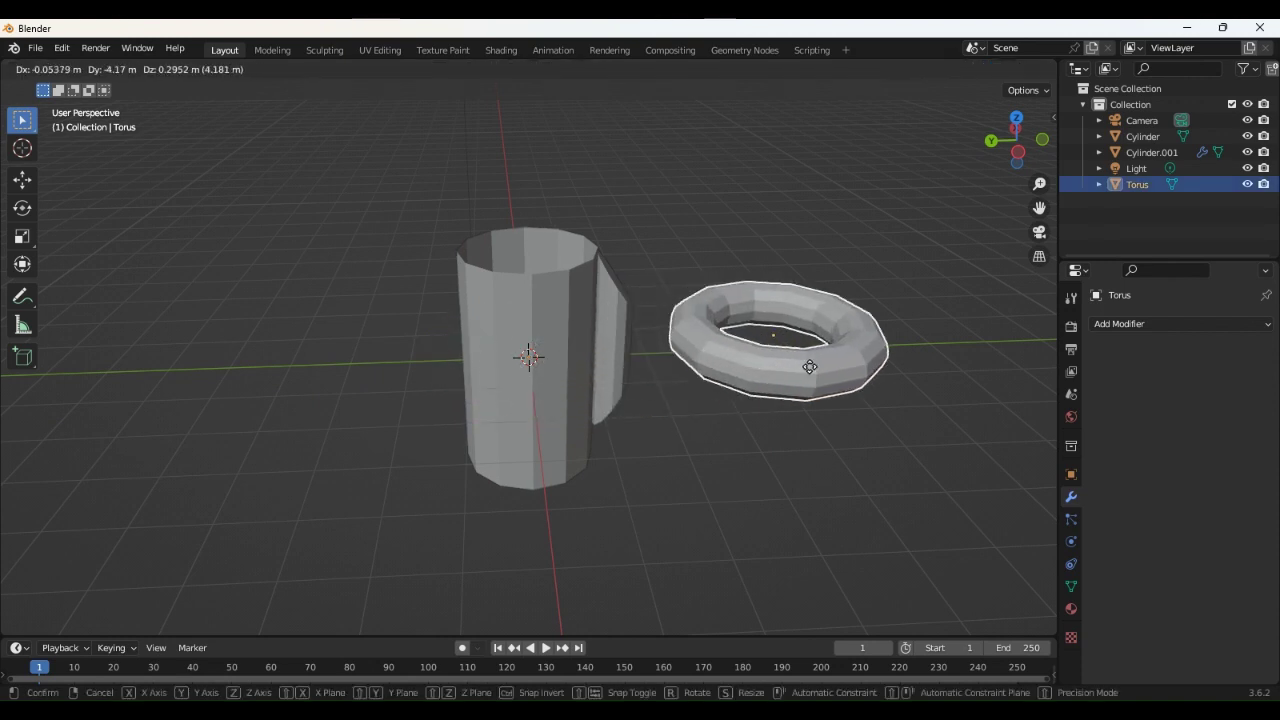
{"action": "left_click", "coordinate": [739, 370]}
{"action": "key", "text": "s"}
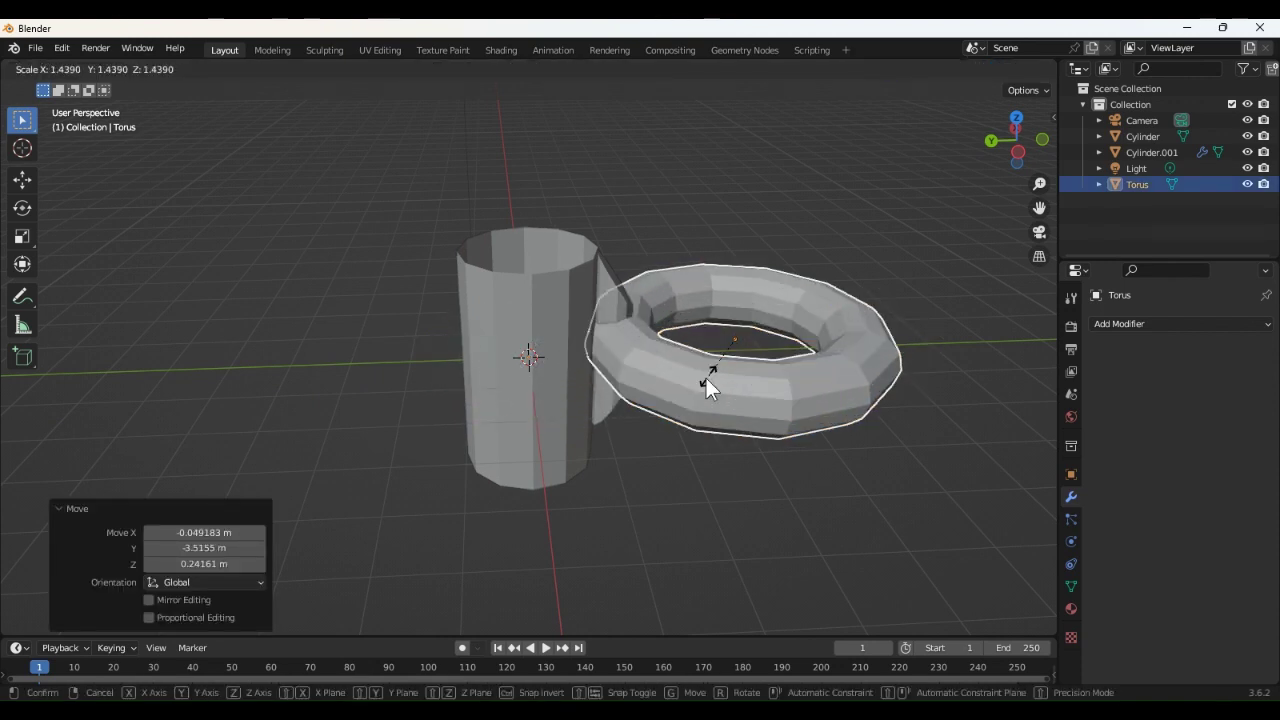
{"action": "left_click", "coordinate": [725, 358]}
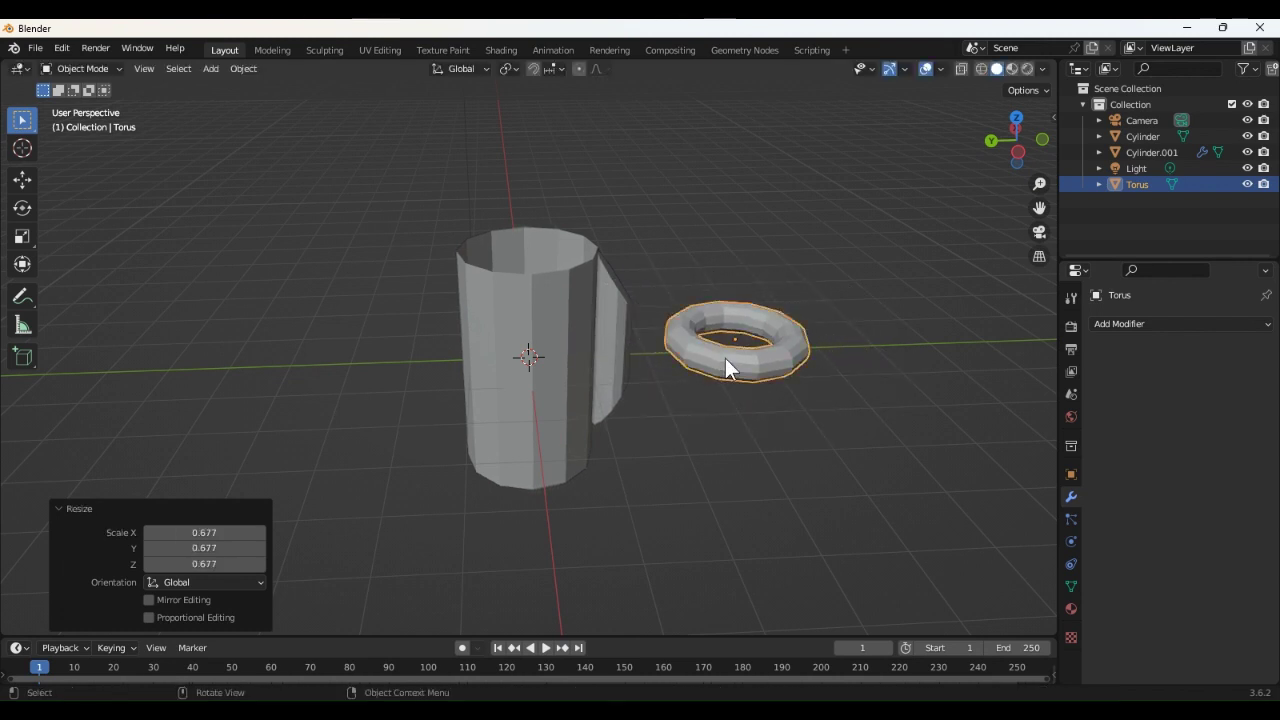
Reposition the torus beside the mug body next to the handle, about 0.42 m along Y.
{"action": "key", "text": "g"}
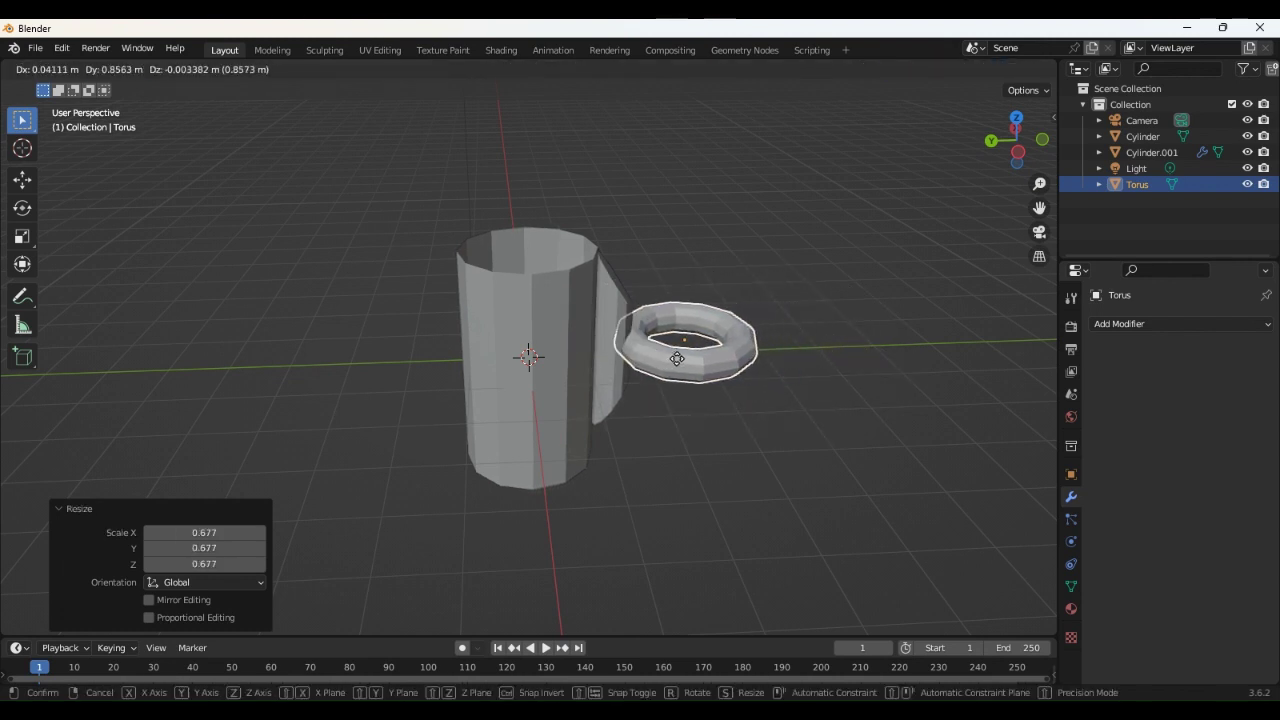
{"action": "left_click", "coordinate": [804, 360]}
{"action": "middle_click_drag", "start_coordinate": [801, 348], "coordinate": [805, 341]}
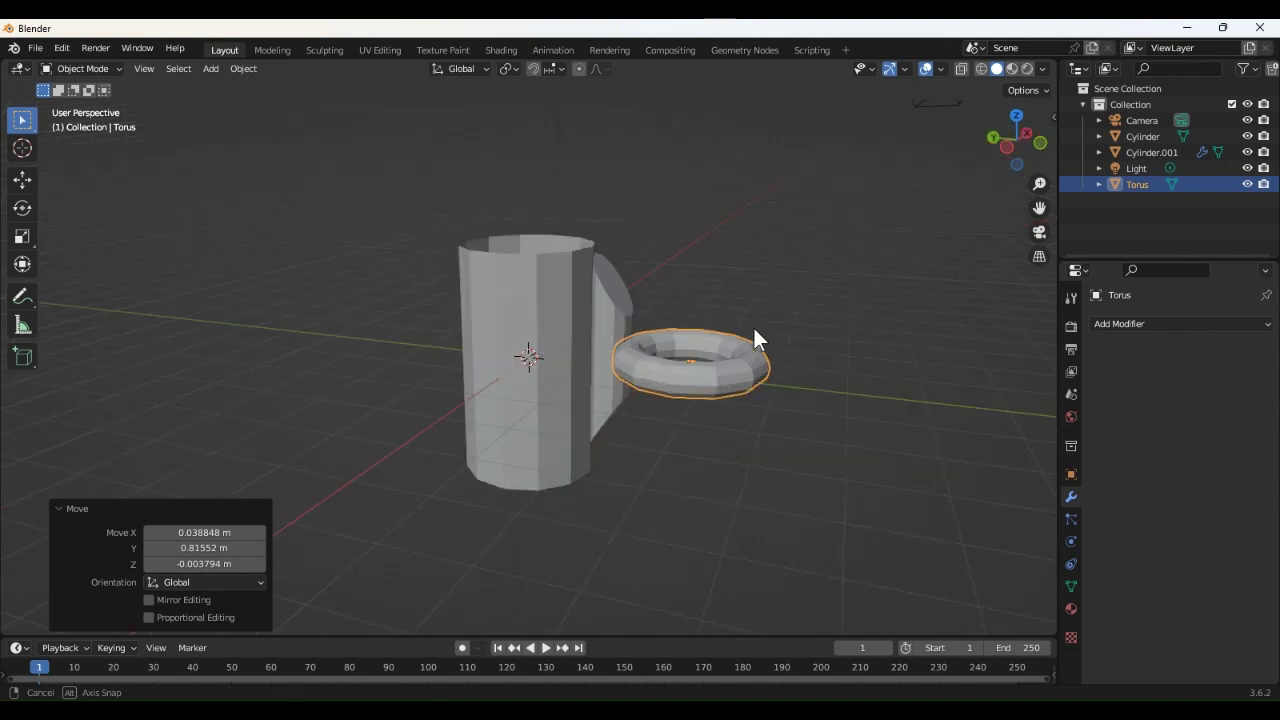
{"action": "key", "text": "g"}
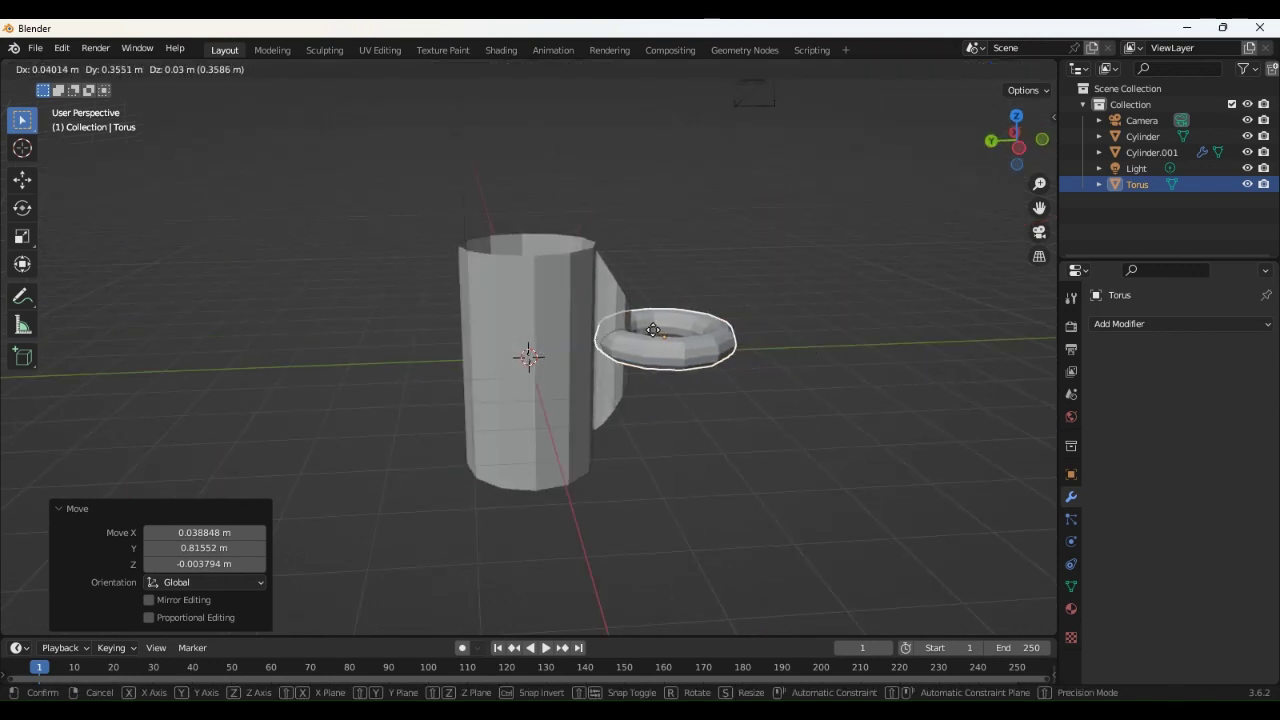
{"action": "left_click", "coordinate": [664, 324]}
{"action": "mouse_move", "coordinate": [664, 324]}
{"action": "middle_mouse_down"}
{"action": "mouse_move", "coordinate": [741, 314]}
{"action": "mouse_move", "coordinate": [740, 336]}
{"action": "middle_mouse_up"}
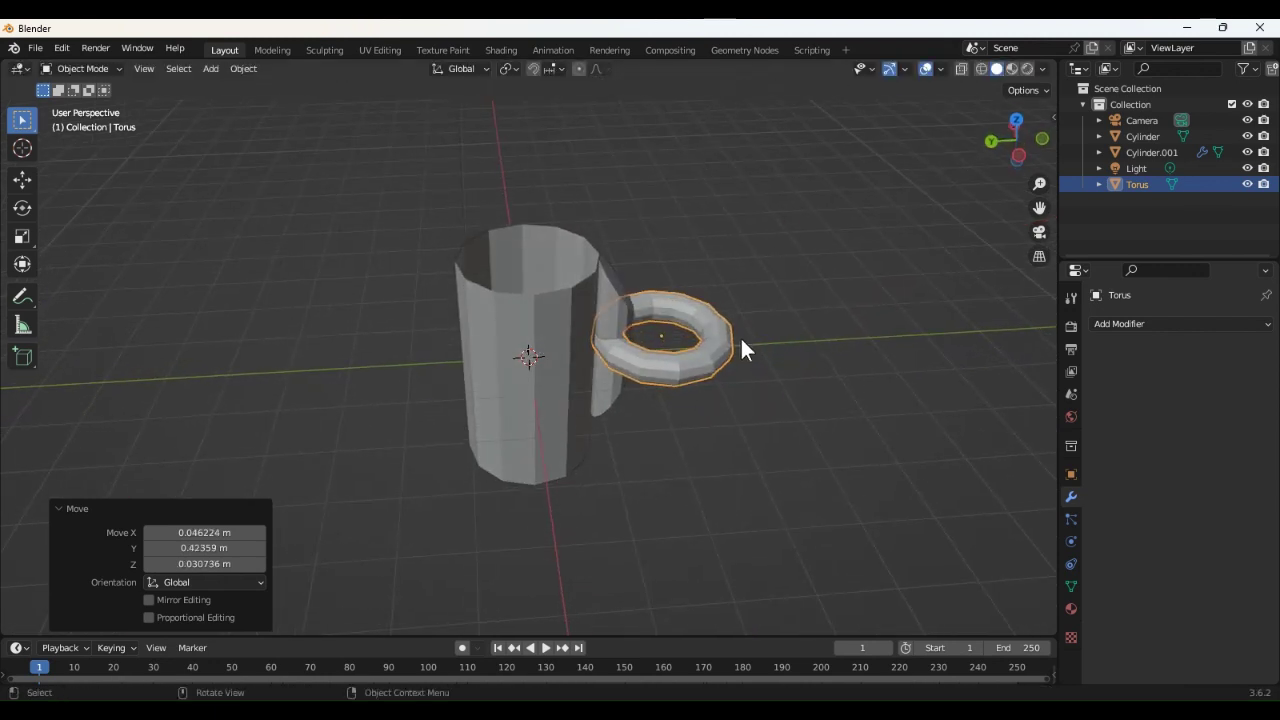
{"action": "scroll", "coordinate": [585, 326], "scroll_direction": "up", "scroll_amount": 2}
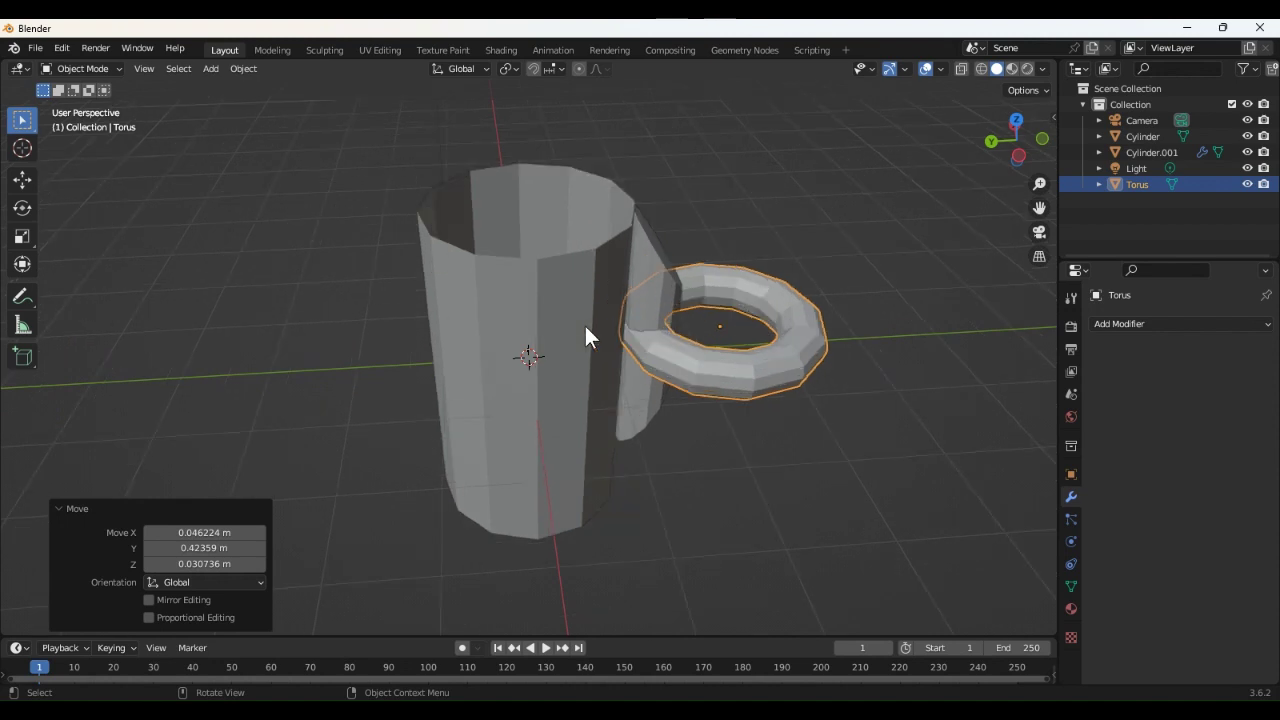
{"action": "left_click", "coordinate": [575, 310]}
{"action": "scroll", "coordinate": [575, 313], "scroll_direction": "down", "scroll_amount": 3}
{"action": "mouse_move", "coordinate": [577, 309]}
{"action": "middle_mouse_down"}
{"action": "mouse_move", "coordinate": [651, 366]}
{"action": "mouse_move", "coordinate": [677, 429]}
{"action": "middle_mouse_up"}
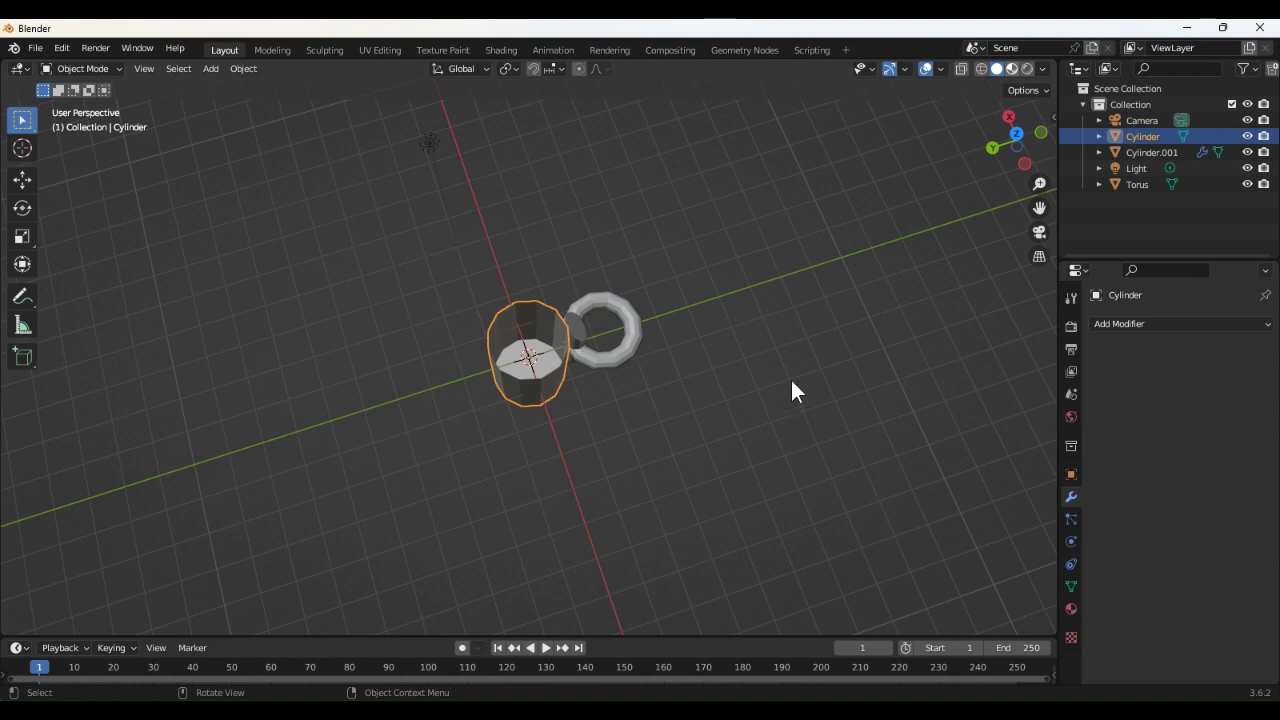
Give the mug body new Material.001 with pale green base colour (H 0.299, S 0.287, V 0.8).
{"action": "middle_click_drag", "start_coordinate": [803, 343], "coordinate": [649, 353]}
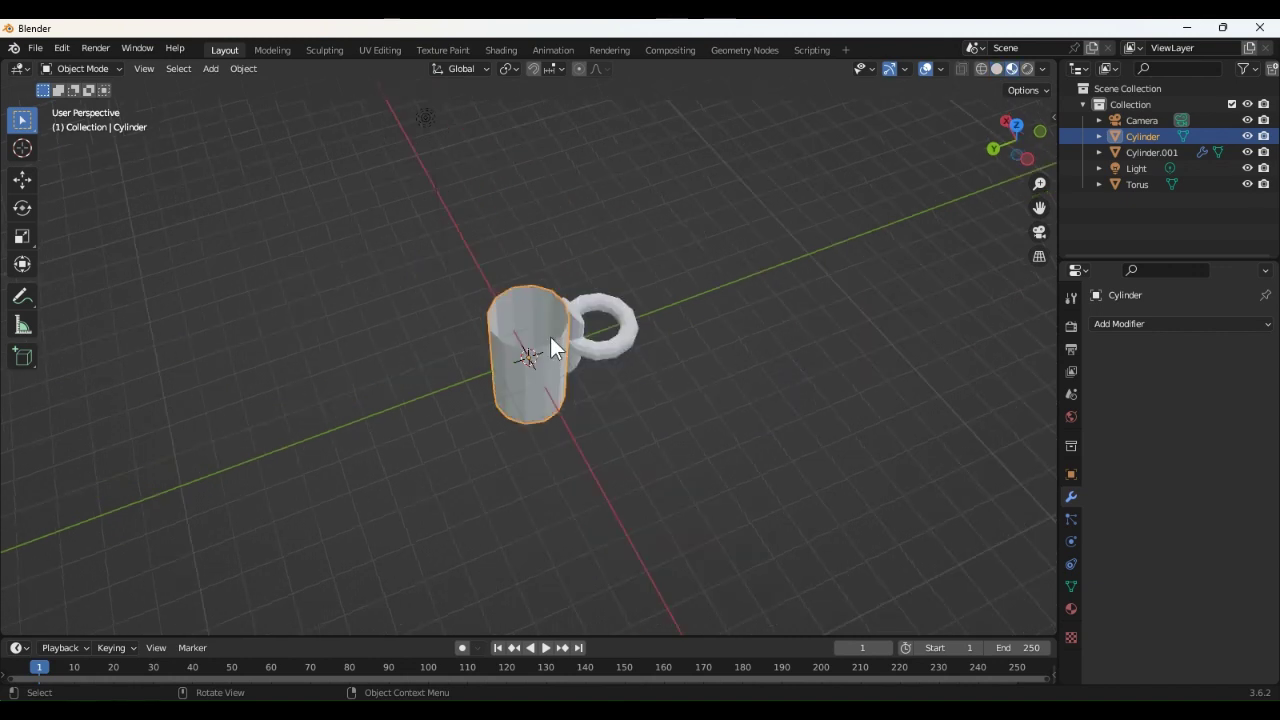
{"action": "mouse_move", "coordinate": [550, 340]}
{"action": "middle_mouse_down"}
{"action": "mouse_move", "coordinate": [662, 262]}
{"action": "mouse_move", "coordinate": [530, 358]}
{"action": "mouse_move", "coordinate": [583, 366]}
{"action": "middle_mouse_up"}
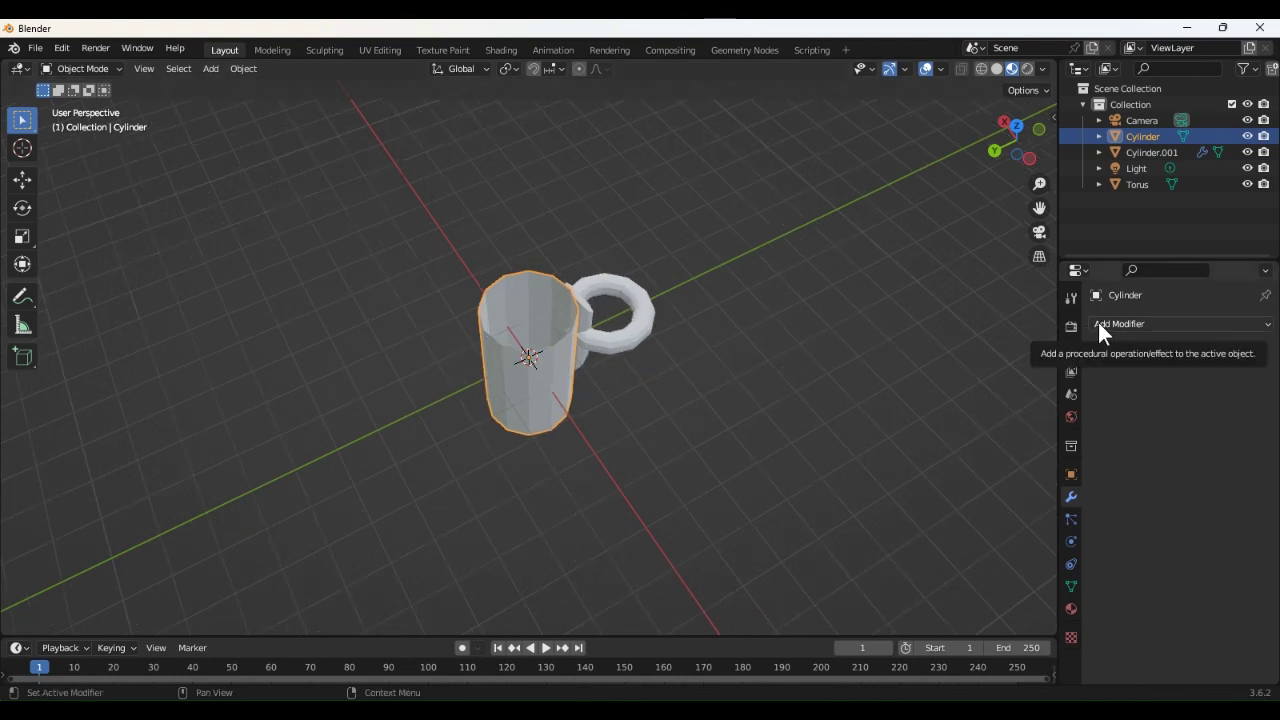
{"action": "left_click", "coordinate": [1070, 610]}
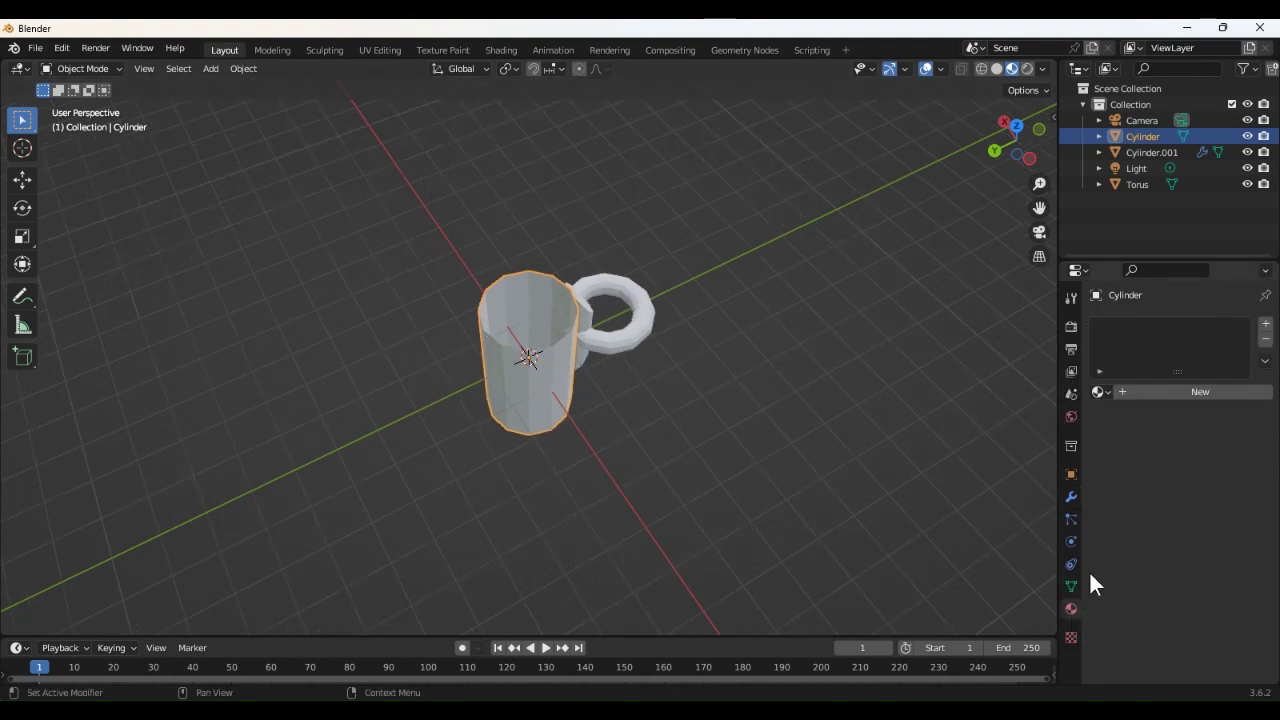
{"action": "left_click", "coordinate": [1178, 390]}
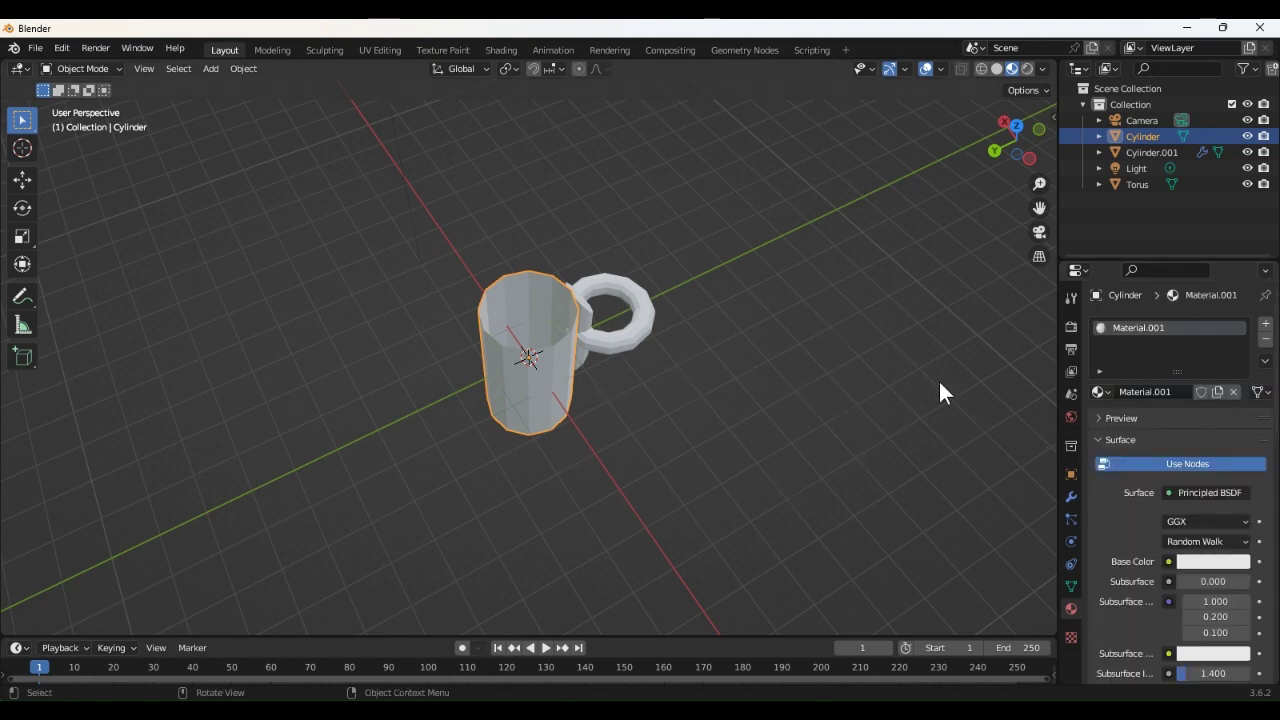
{"action": "left_click", "coordinate": [1194, 560]}
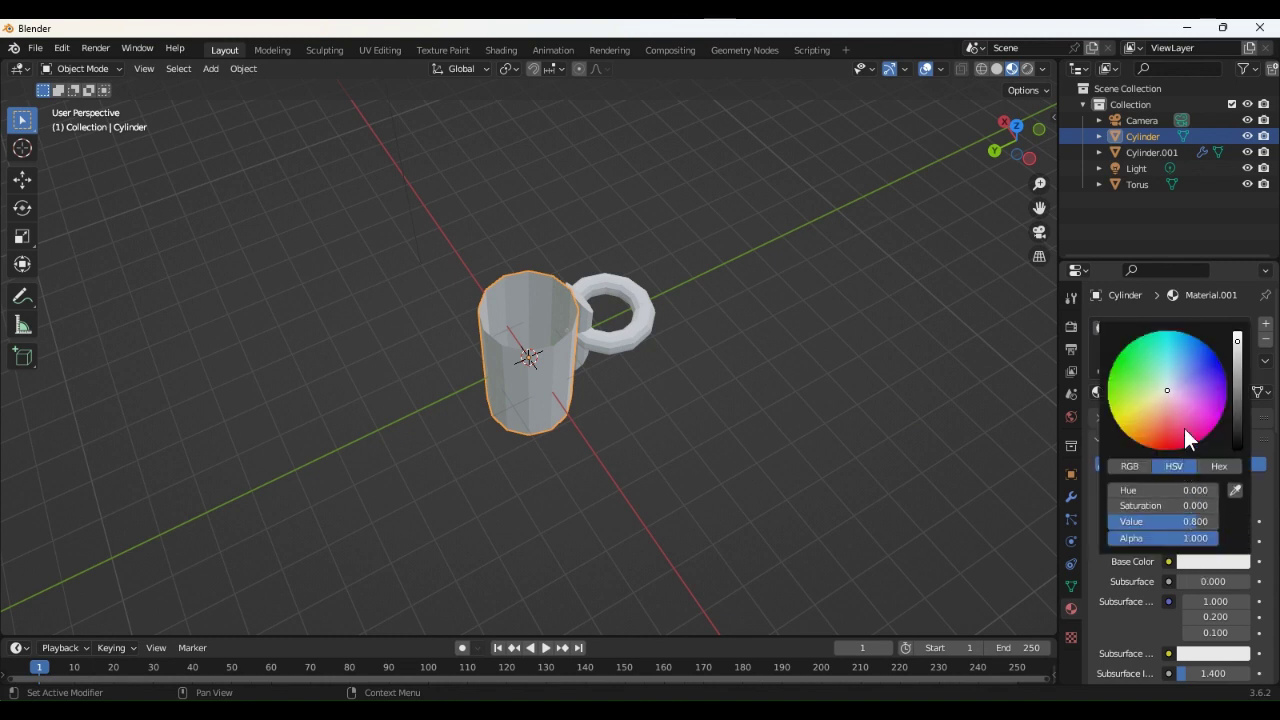
{"action": "key", "text": "ctrl+v"}
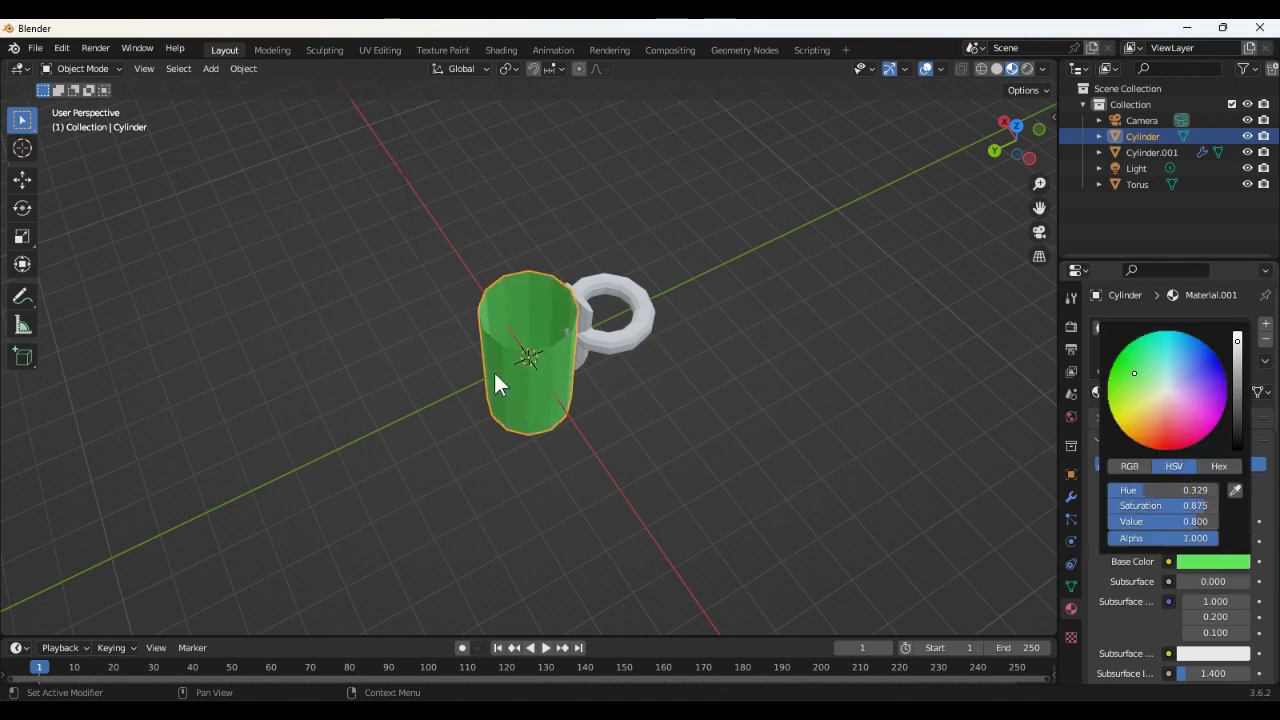
{"action": "key", "text": "ctrl+v"}
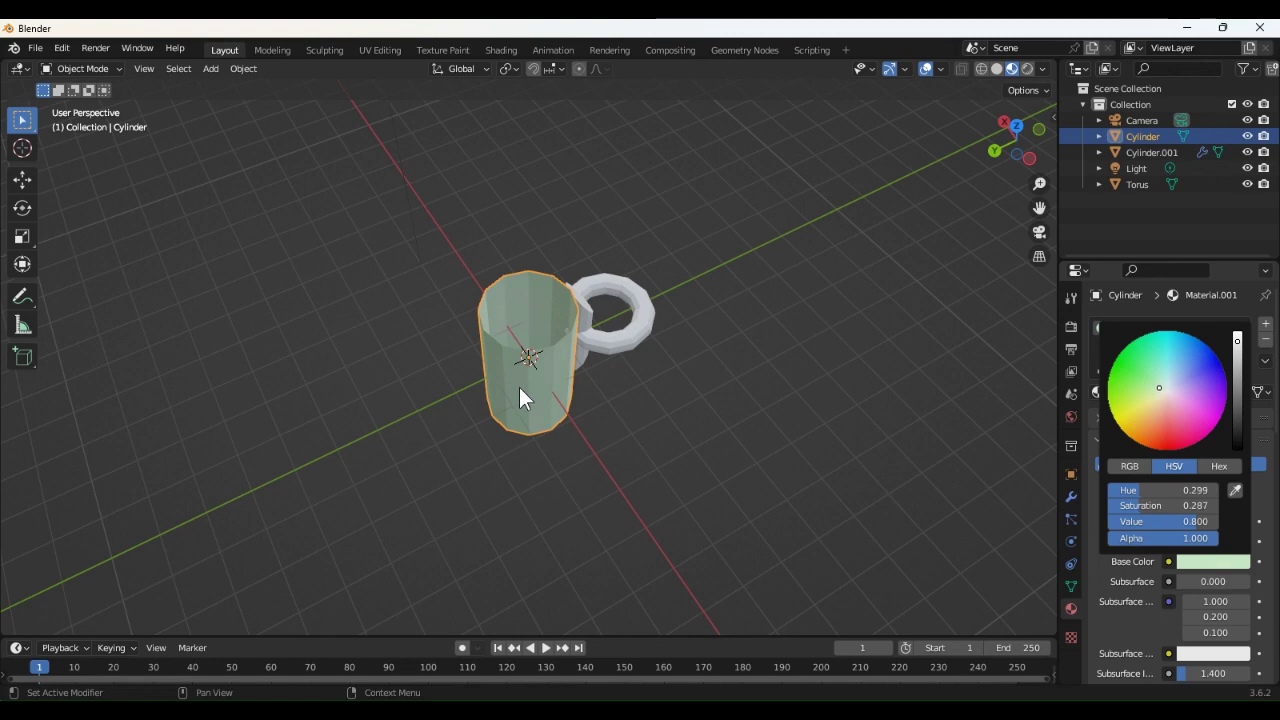
{"action": "left_click", "coordinate": [877, 393]}
{"action": "middle_click_drag", "start_coordinate": [863, 375], "coordinate": [755, 311]}
{"action": "scroll", "coordinate": [594, 305], "scroll_direction": "up", "scroll_amount": 3}
{"action": "left_click", "coordinate": [621, 262]}
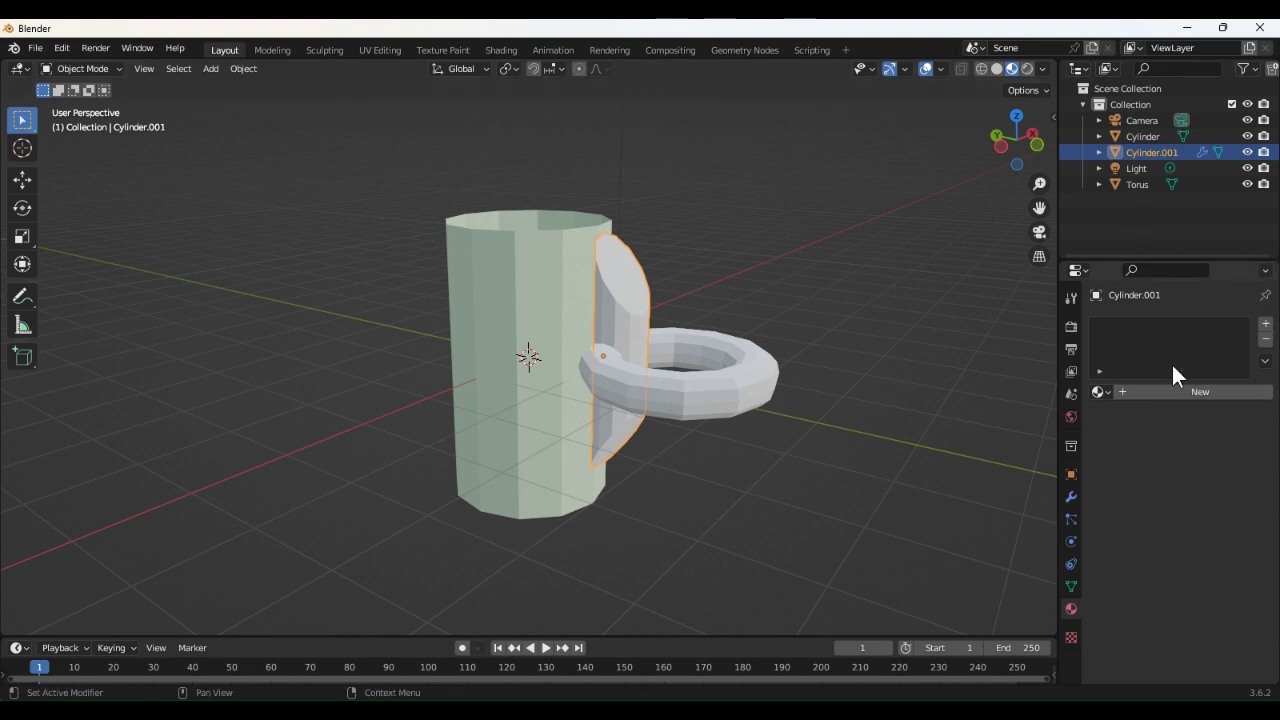
Give the bent handle piece a new material with a light-blue base colour.
{"action": "left_click", "coordinate": [1157, 394]}
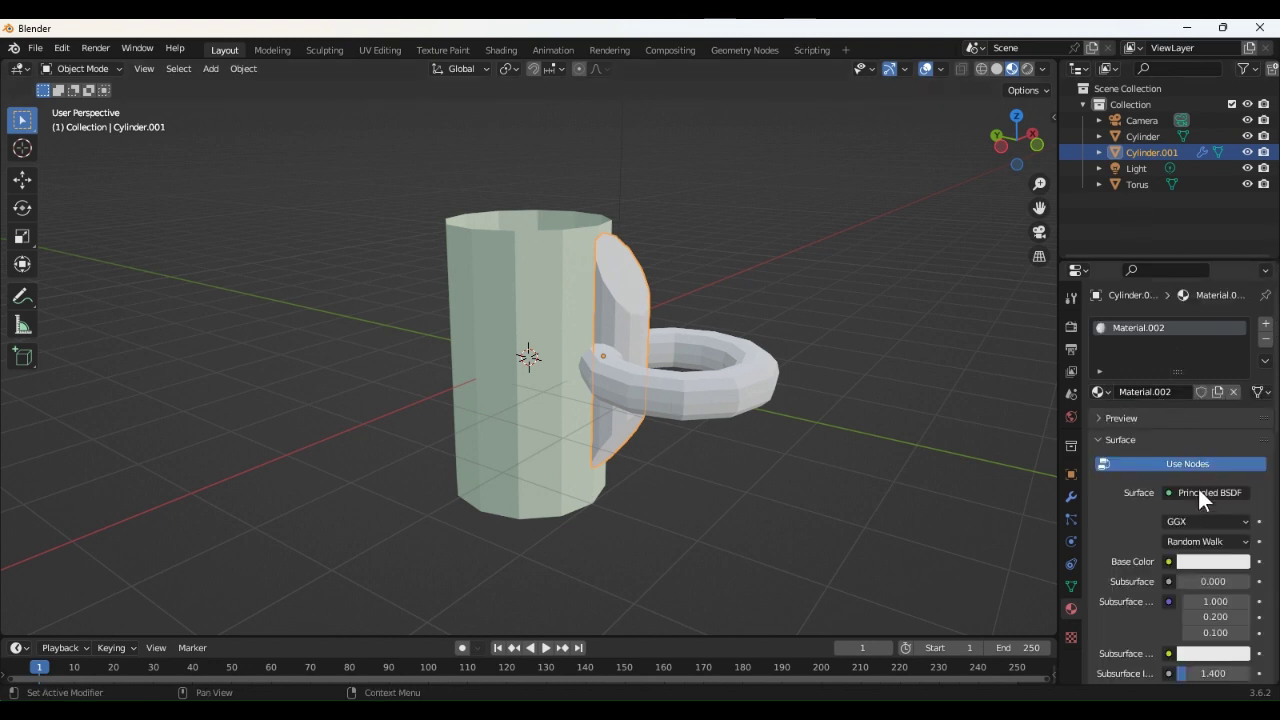
{"action": "left_click", "coordinate": [1203, 566]}
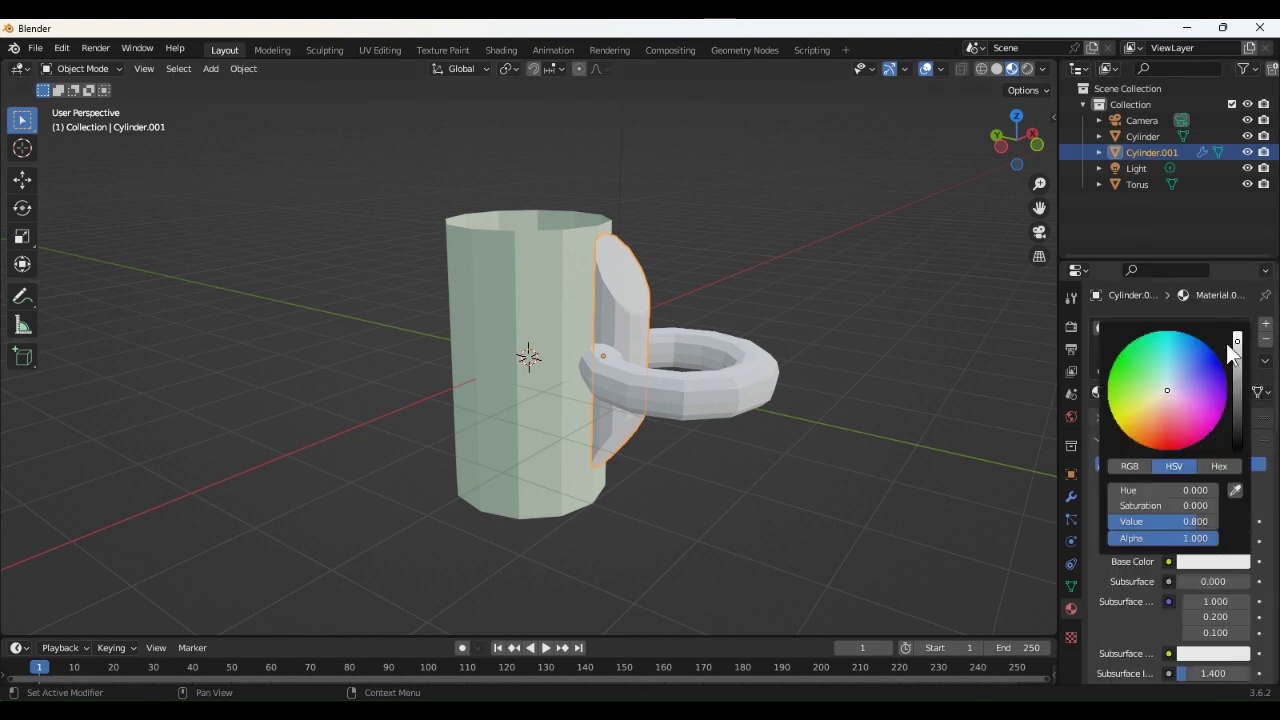
{"action": "left_click", "coordinate": [1170, 354]}
{"action": "mouse_move", "coordinate": [542, 345]}
{"action": "left_mouse_down"}
{"action": "mouse_move", "coordinate": [513, 397]}
{"action": "mouse_move", "coordinate": [533, 369]}
{"action": "left_mouse_up"}
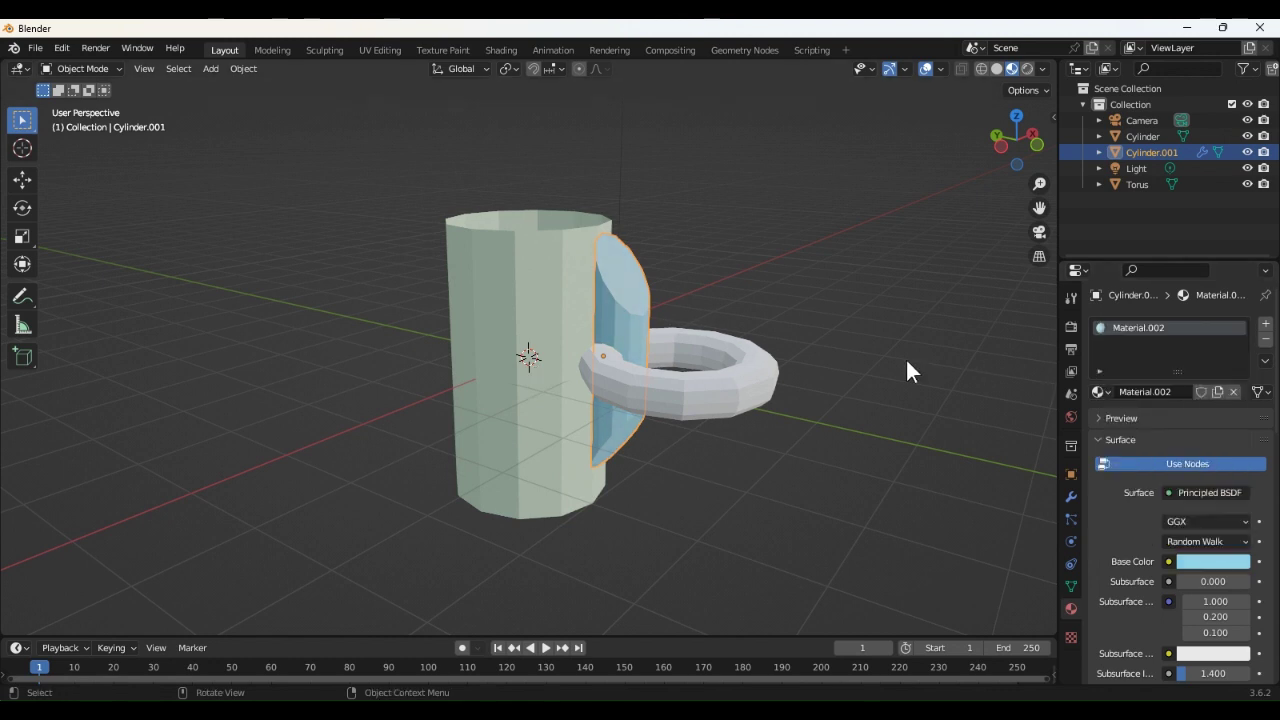
{"action": "left_click", "coordinate": [870, 358]}
Give the torus ring a new material, Material.003, with a lavender base colour.
{"action": "left_click", "coordinate": [756, 361]}
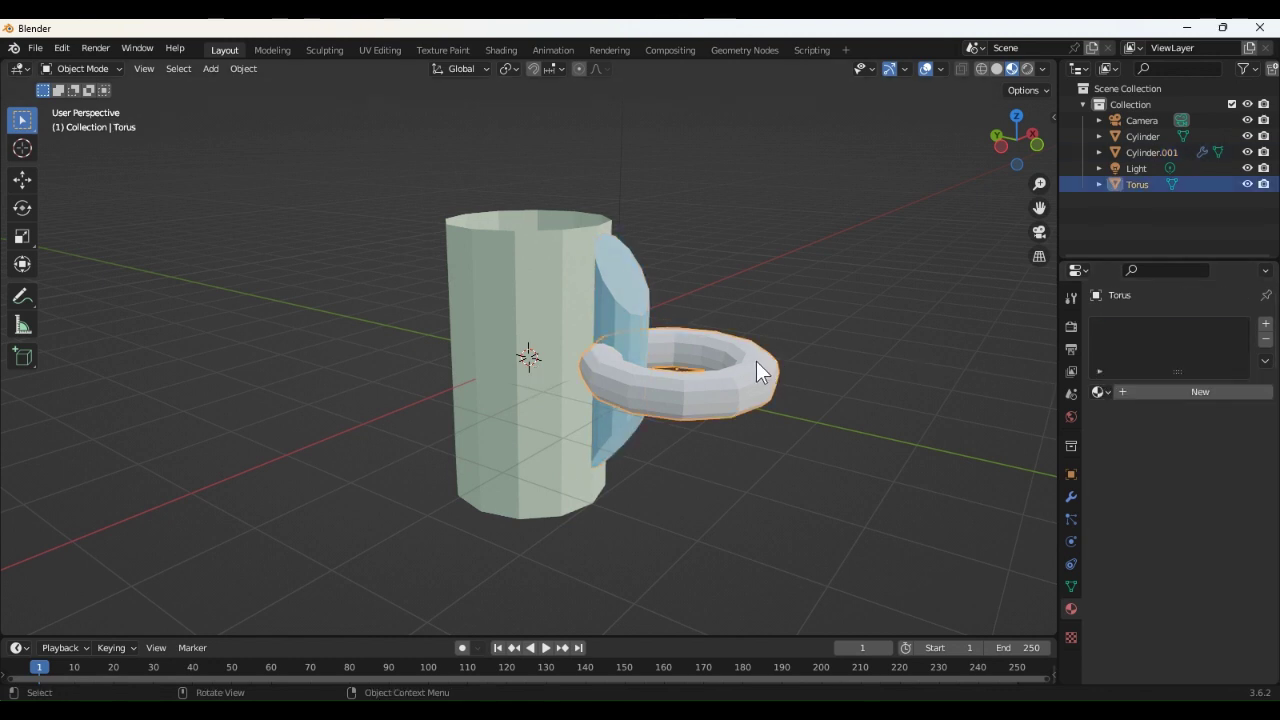
{"action": "left_click", "coordinate": [1180, 392]}
{"action": "mouse_move", "coordinate": [821, 376]}
{"action": "middle_mouse_down"}
{"action": "mouse_move", "coordinate": [681, 374]}
{"action": "mouse_move", "coordinate": [761, 366]}
{"action": "middle_mouse_up"}
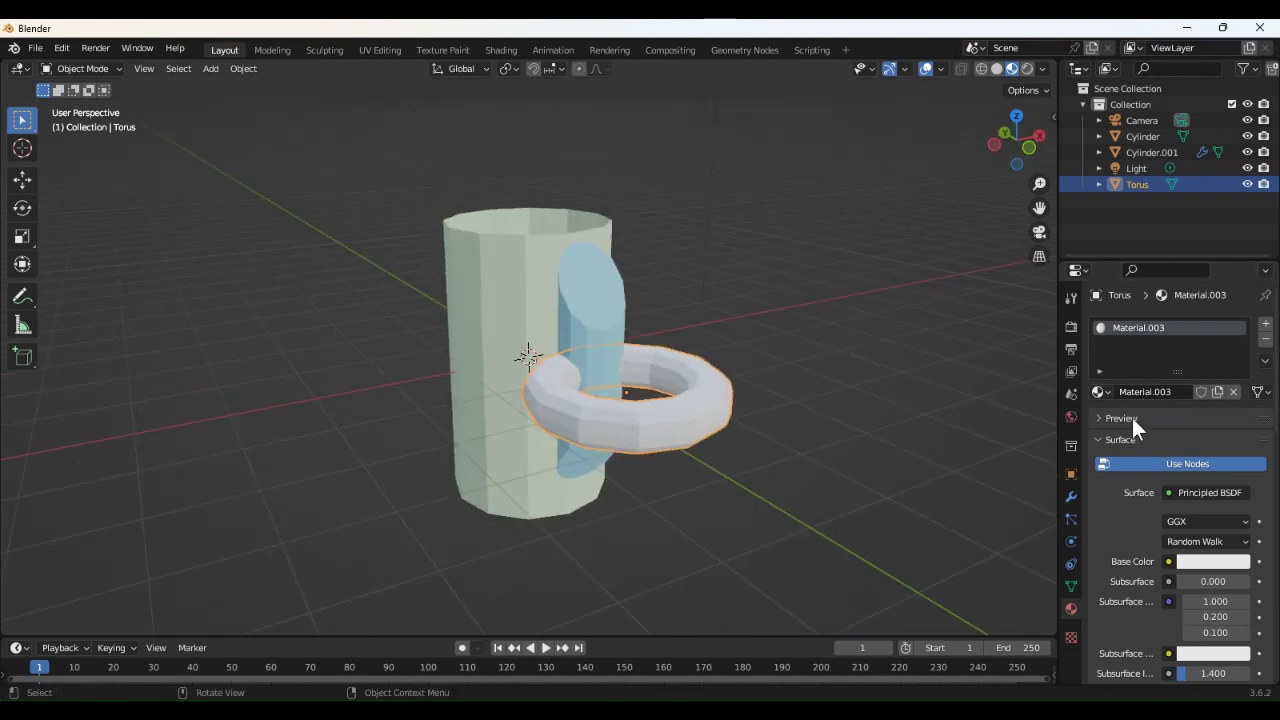
{"action": "left_click", "coordinate": [1205, 561]}
{"action": "left_click", "coordinate": [1115, 360]}
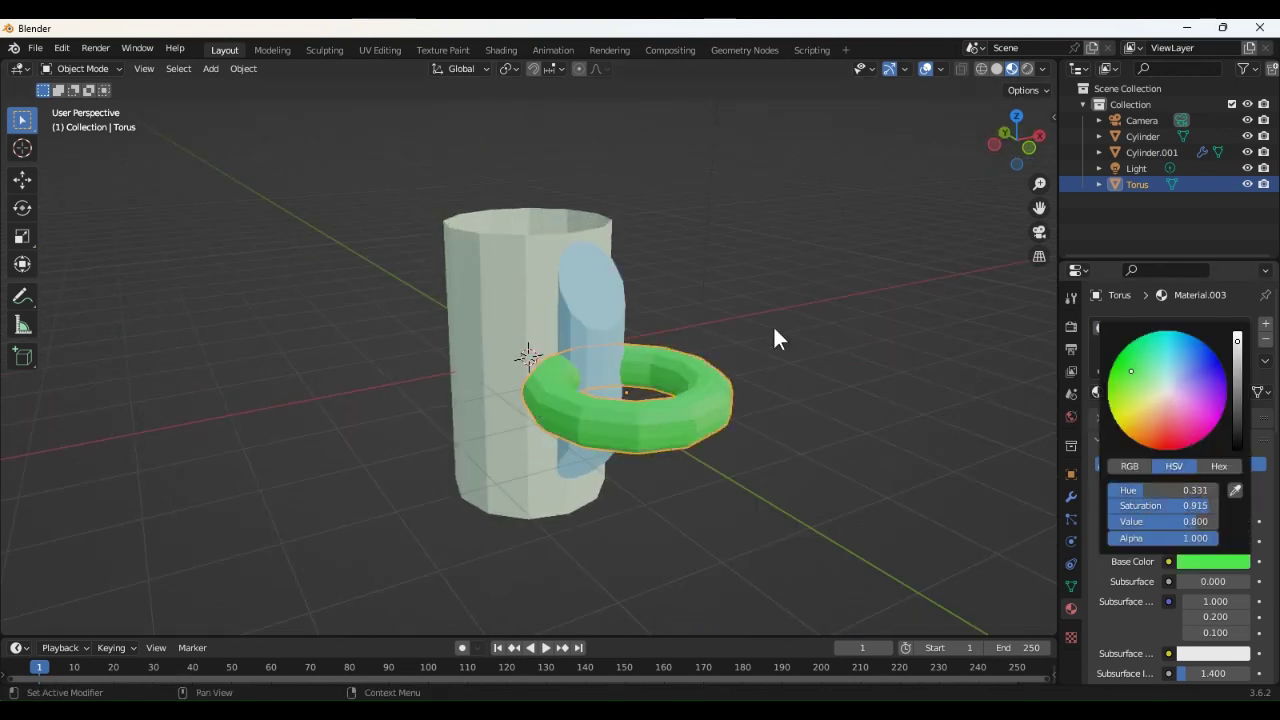
{"action": "mouse_move", "coordinate": [896, 325]}
{"action": "left_mouse_down"}
{"action": "mouse_move", "coordinate": [789, 297]}
{"action": "mouse_move", "coordinate": [788, 364]}
{"action": "mouse_move", "coordinate": [637, 339]}
{"action": "mouse_move", "coordinate": [513, 401]}
{"action": "mouse_move", "coordinate": [521, 373]}
{"action": "mouse_move", "coordinate": [538, 388]}
{"action": "left_mouse_up"}
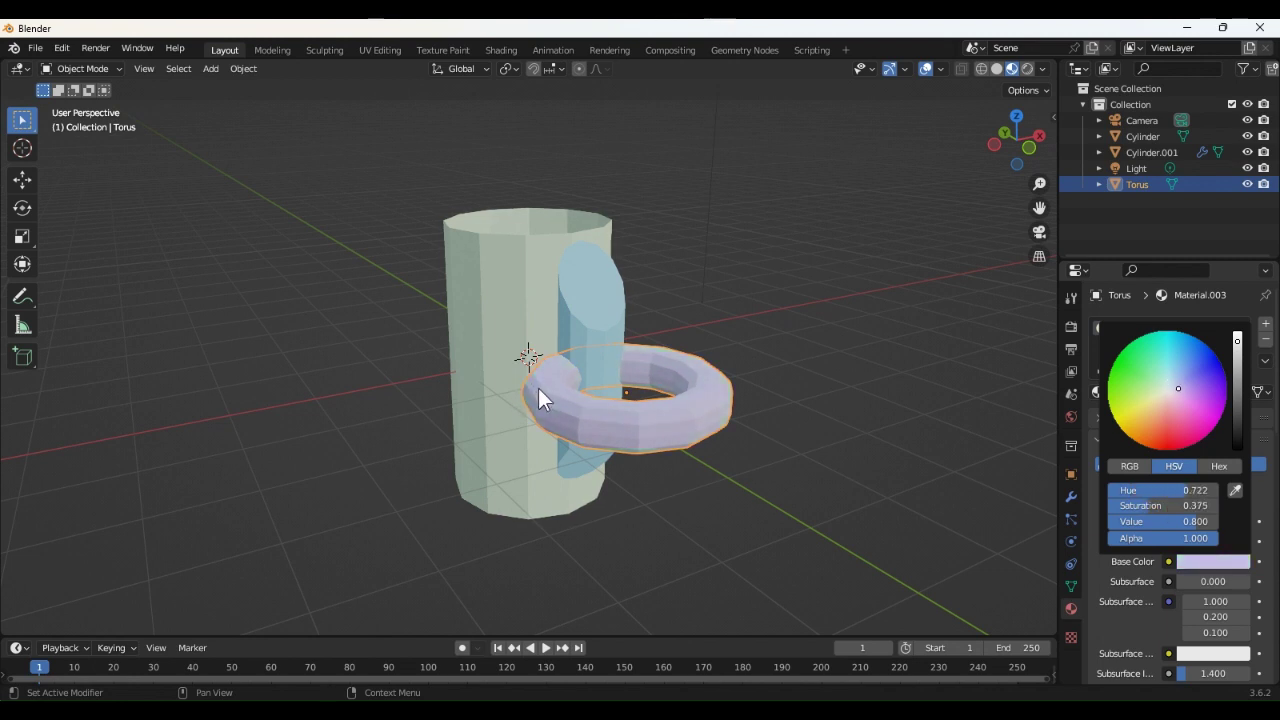
{"action": "left_click", "coordinate": [880, 319]}
{"action": "mouse_move", "coordinate": [900, 294]}
{"action": "middle_mouse_down"}
{"action": "mouse_move", "coordinate": [920, 289]}
{"action": "mouse_move", "coordinate": [980, 334]}
{"action": "mouse_move", "coordinate": [891, 249]}
{"action": "mouse_move", "coordinate": [846, 378]}
{"action": "mouse_move", "coordinate": [937, 223]}
{"action": "mouse_move", "coordinate": [934, 171]}
{"action": "mouse_move", "coordinate": [808, 178]}
{"action": "mouse_move", "coordinate": [808, 197]}
{"action": "mouse_move", "coordinate": [834, 209]}
{"action": "mouse_move", "coordinate": [820, 251]}
{"action": "mouse_move", "coordinate": [643, 306]}
{"action": "mouse_move", "coordinate": [706, 277]}
{"action": "mouse_move", "coordinate": [771, 289]}
{"action": "mouse_move", "coordinate": [765, 331]}
{"action": "middle_mouse_up"}
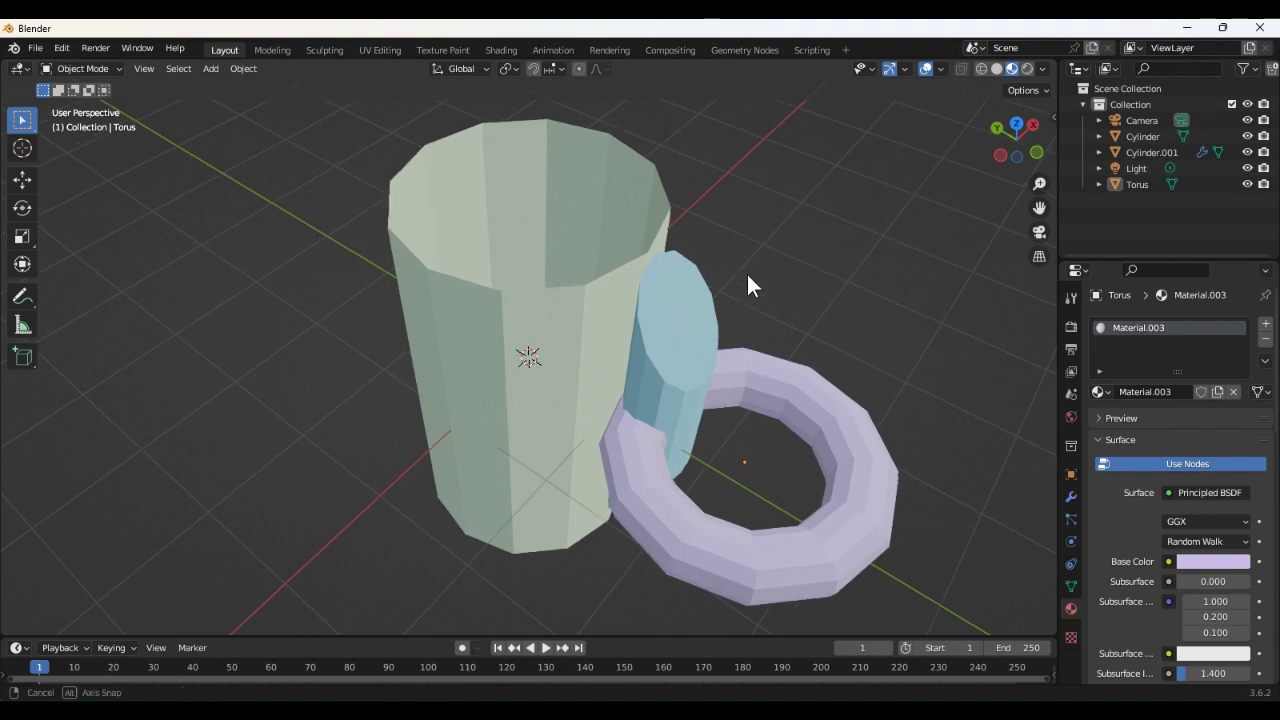
{"action": "scroll", "coordinate": [757, 257], "scroll_direction": "down", "scroll_amount": 4}
{"action": "scroll", "coordinate": [690, 275], "scroll_direction": "down", "scroll_amount": 1}
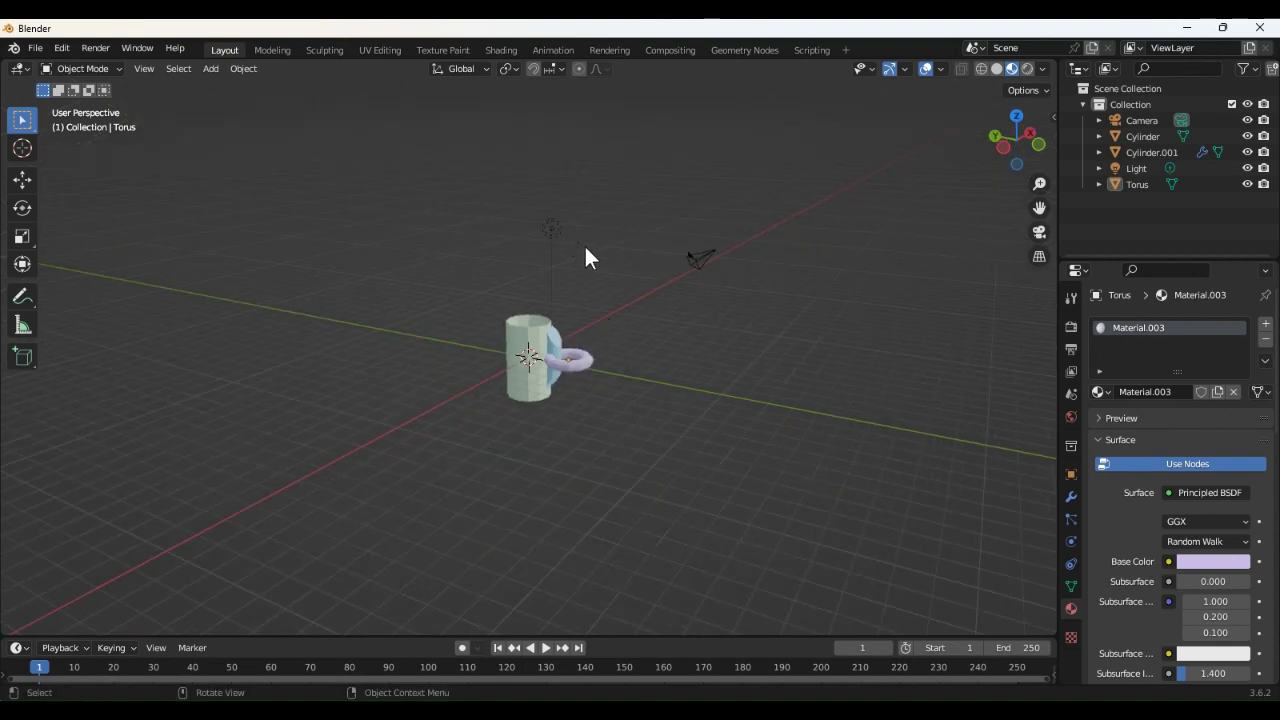